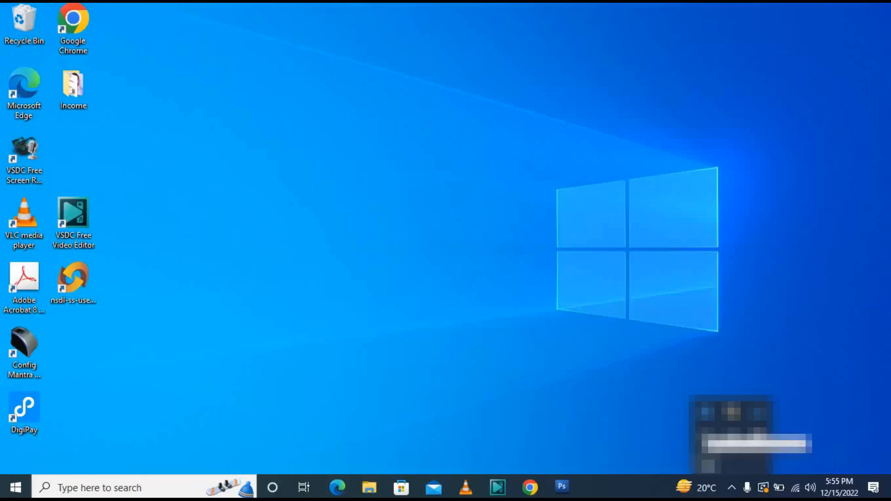
- Launch Chrome, go to edistrict.delhigovt.nic.in and close the COVID-19 notice
right_click(708, 458)
left_click(758, 406)
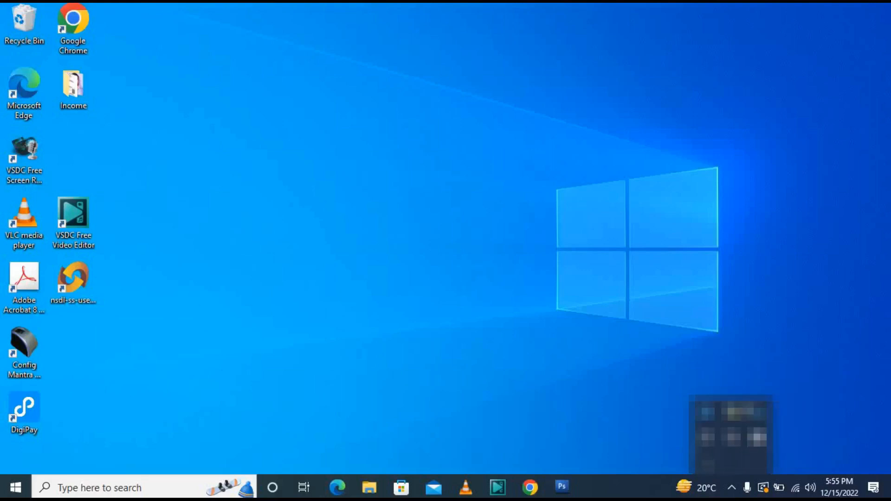
left_click(785, 279)
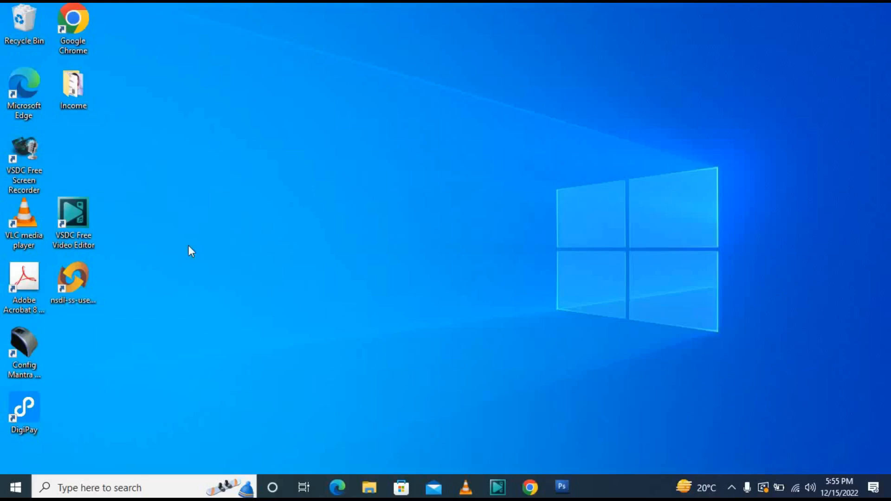
left_click(85, 41)
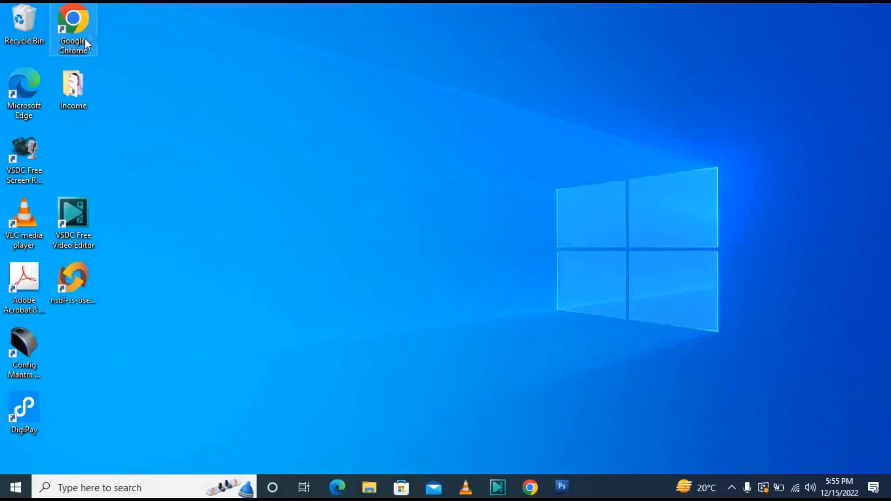
double_click(85, 41)
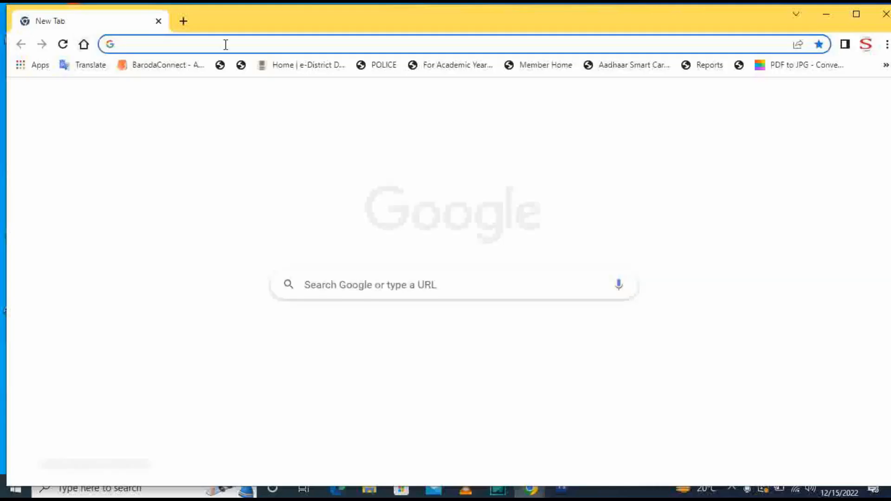
type("edistrict.delhigovt.nic.in")
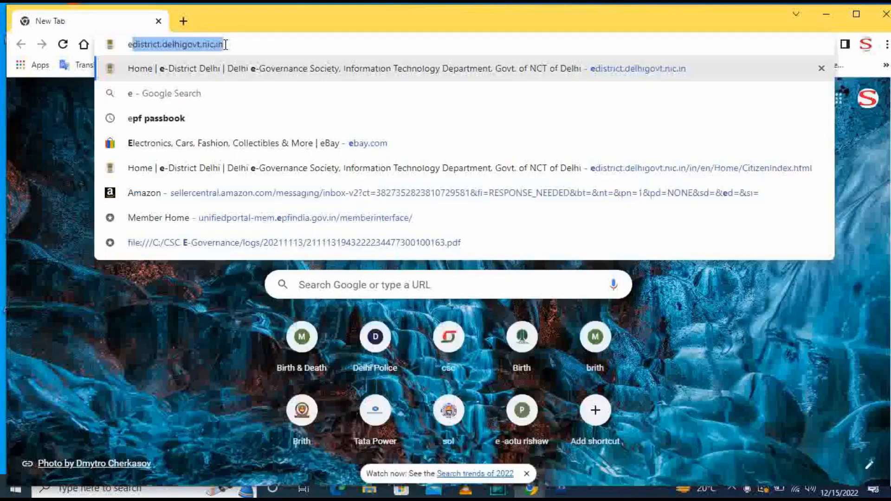
key("Return")
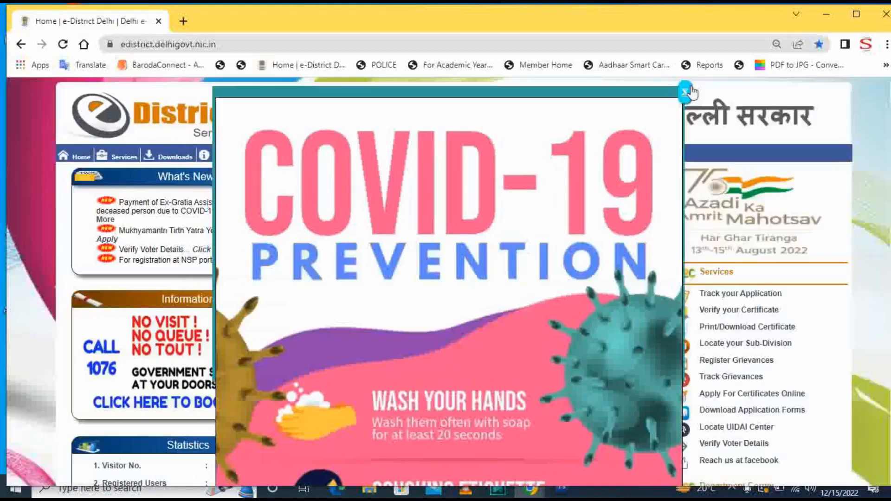
left_click(690, 88)
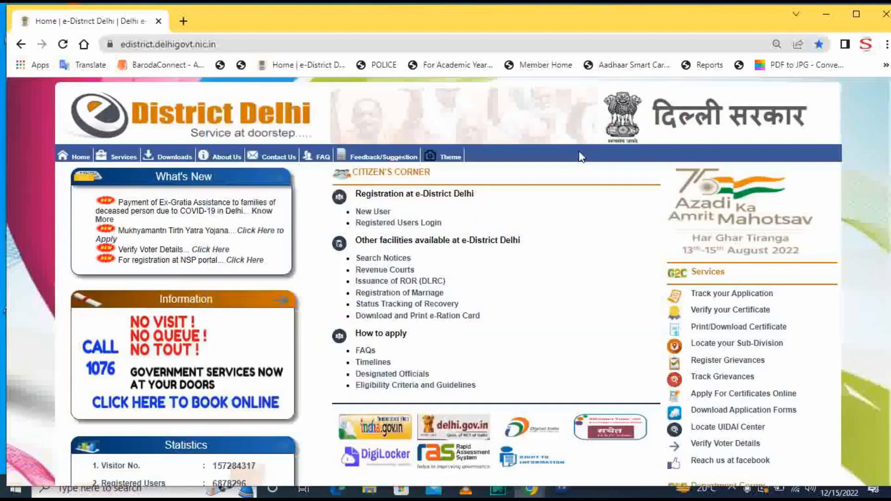
- Log in through Registered Users Login, entering the displayed captcha code
left_click(417, 224)
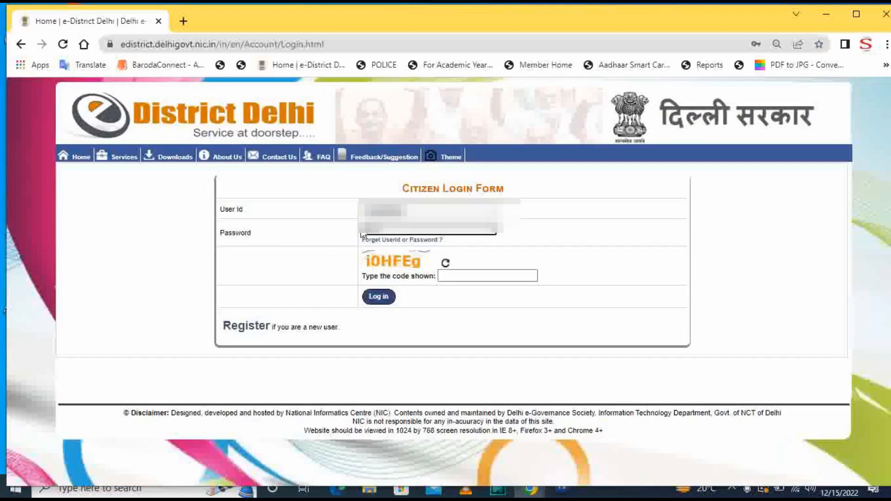
left_click(461, 278)
type("i0")
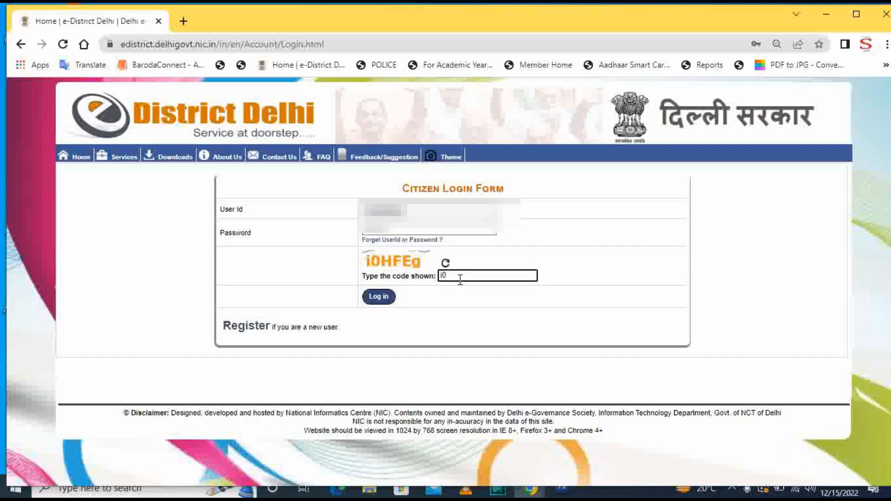
type("HFEg")
left_click(387, 297)
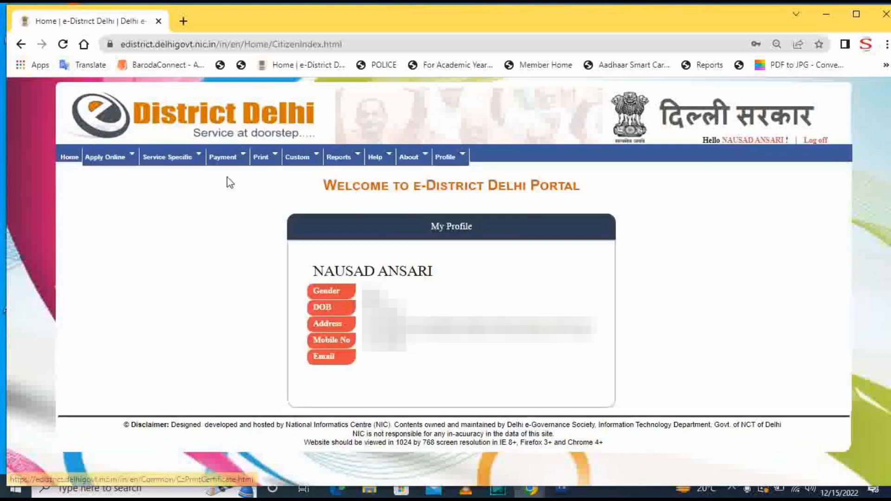
- Apply for Issuance of Income Certificate from Apply Online > Apply for Services and confirm registration details
left_click(106, 157)
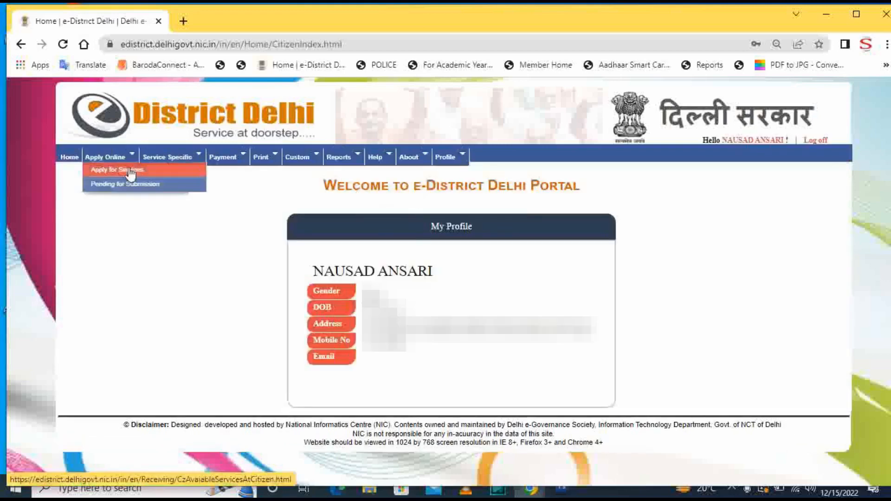
left_click(130, 170)
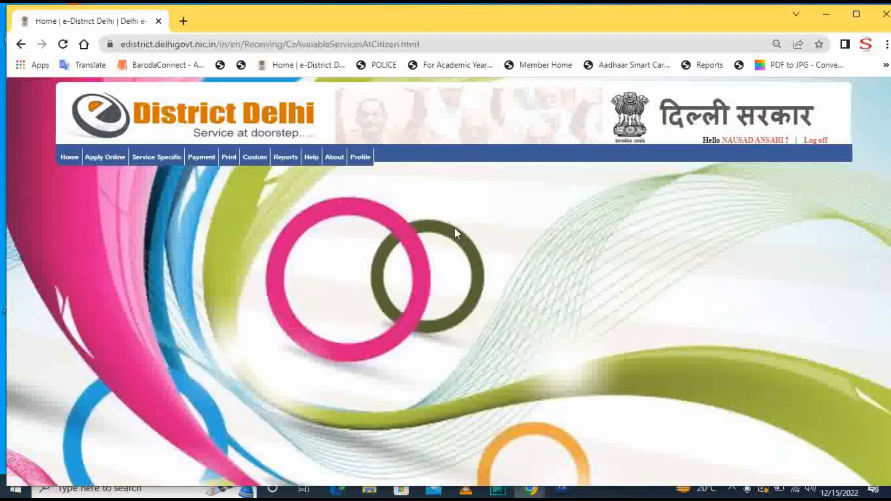
scroll(517, 251, "down", 3)
scroll(517, 251, "down", 3)
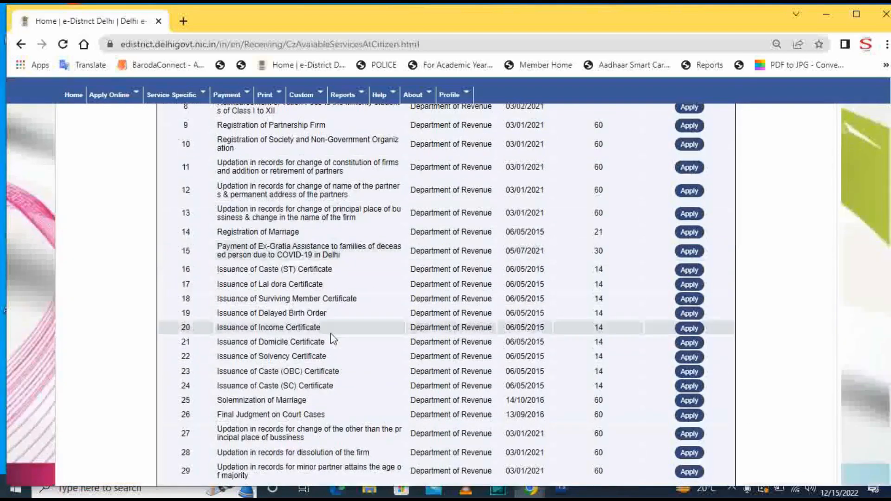
left_click(688, 334)
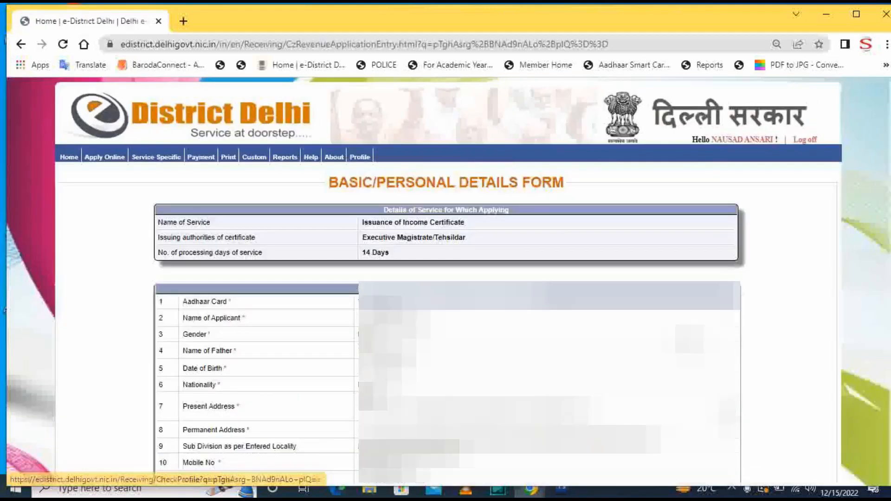
scroll(396, 399, "down", 3)
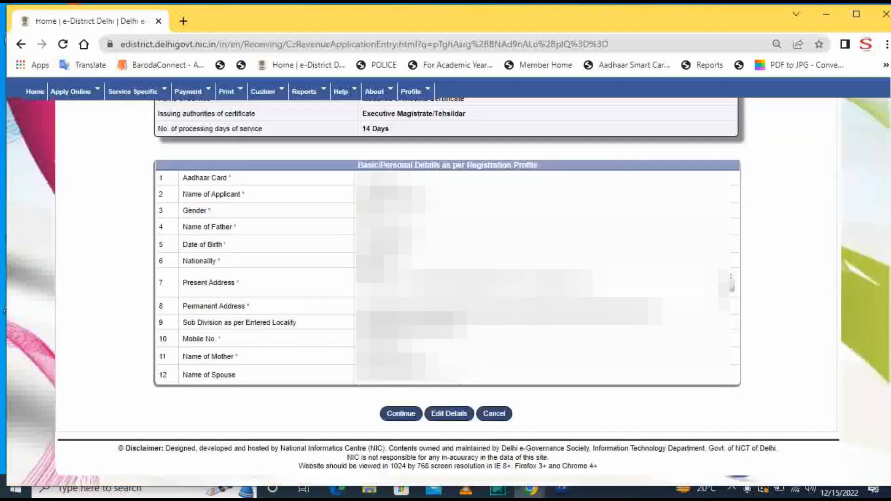
left_click(410, 416)
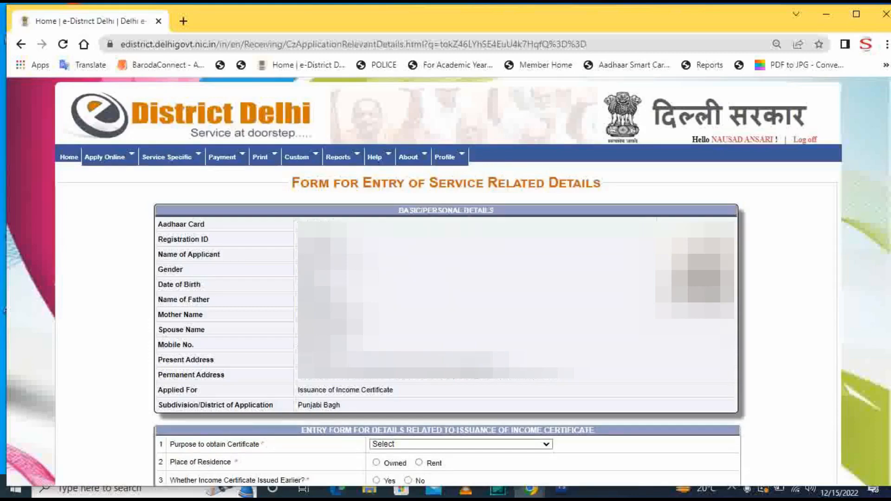
- Set the purpose to education institution fee concession and residence to rented at 2000
scroll(448, 328, "down", 3)
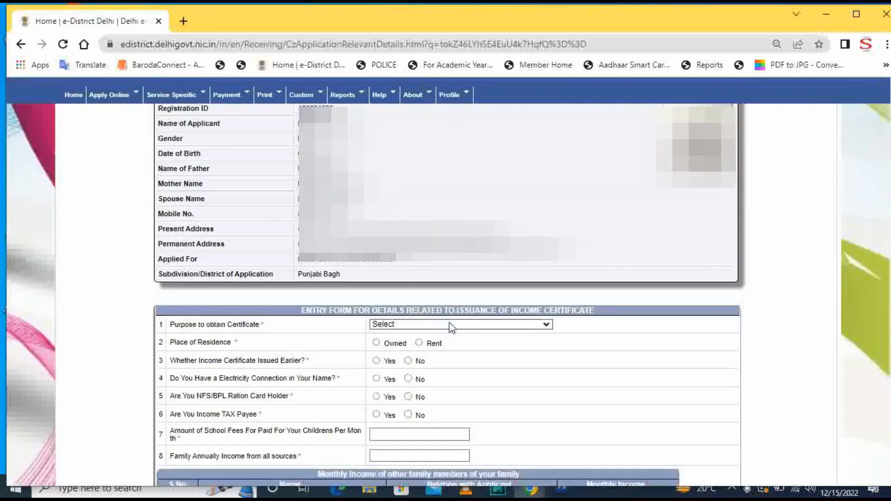
left_click(450, 325)
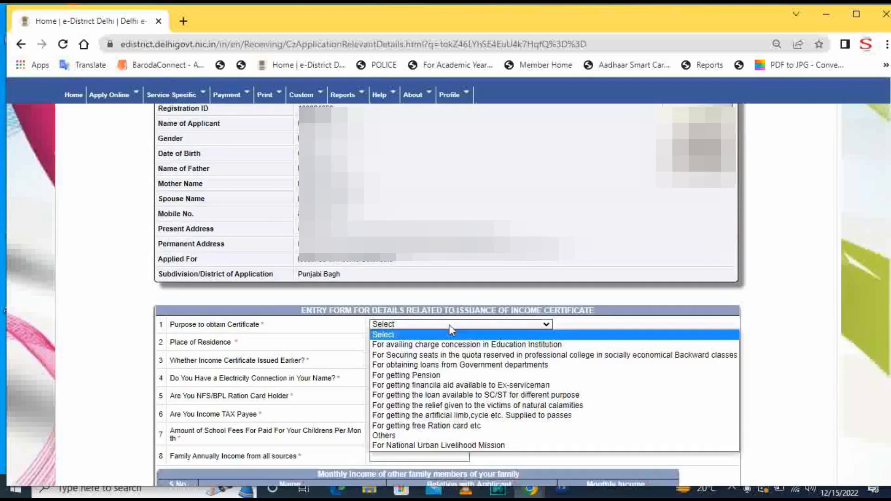
left_click(457, 345)
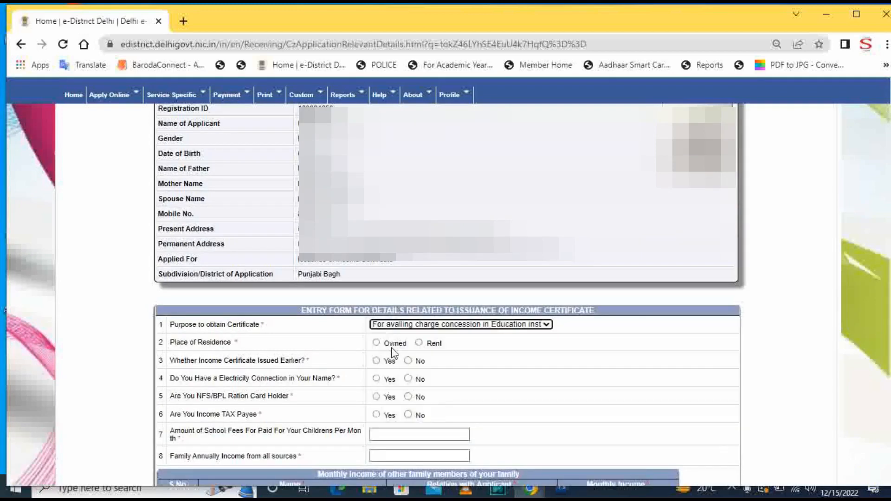
left_click(418, 343)
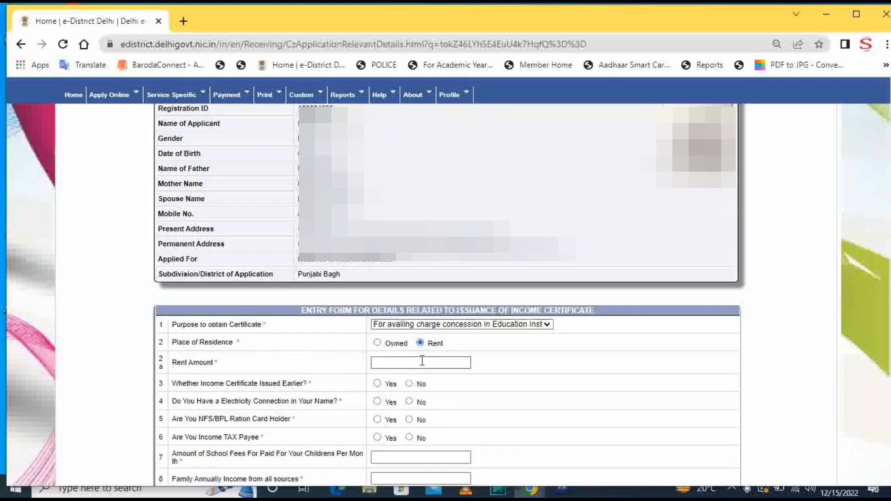
left_click(423, 363)
type("2000")
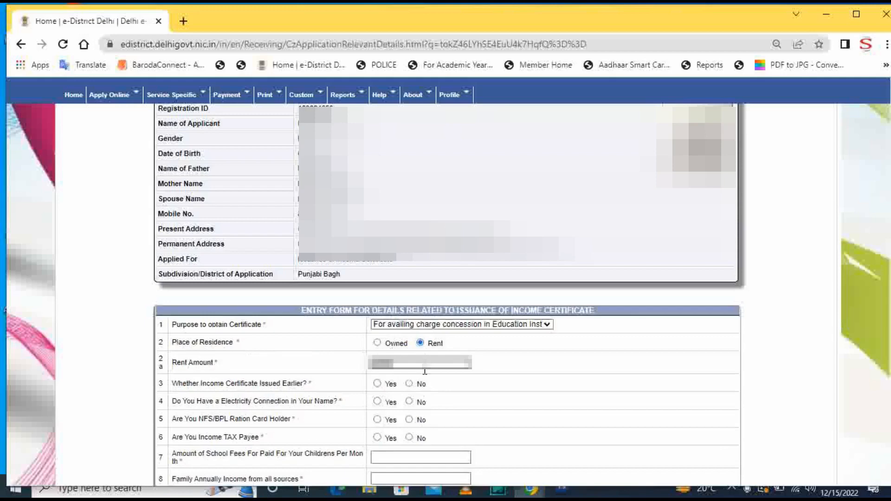
- Answer No to questions 3–6, enter school fees 0 and annual family income 90000
left_click(410, 384)
left_click(409, 401)
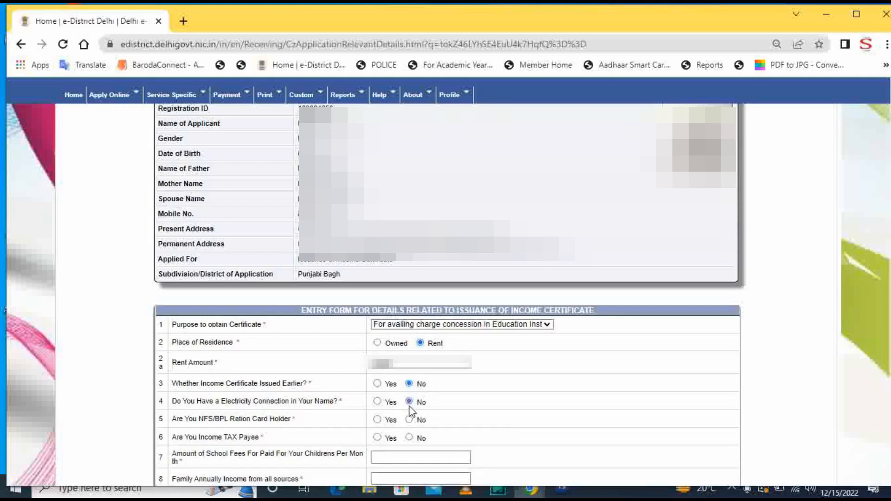
left_click(410, 420)
left_click(409, 438)
scroll(412, 441, "down", 2)
left_click(412, 390)
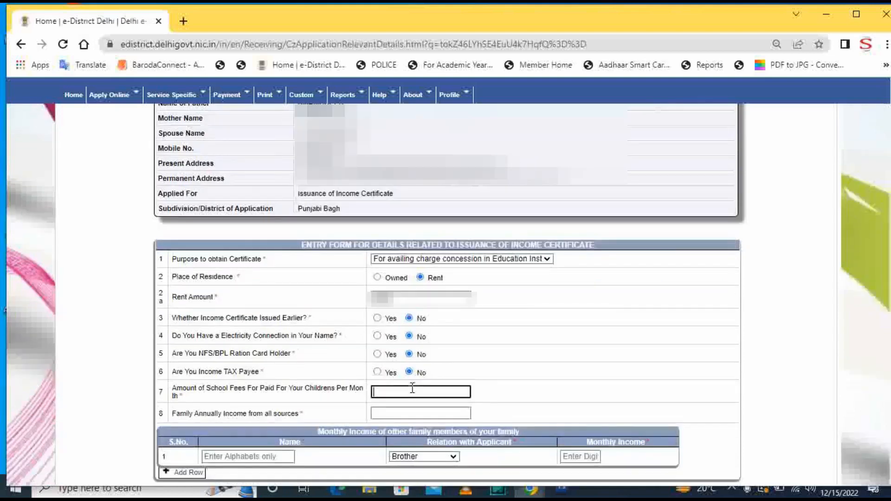
type("0")
left_click(413, 413)
type("9")
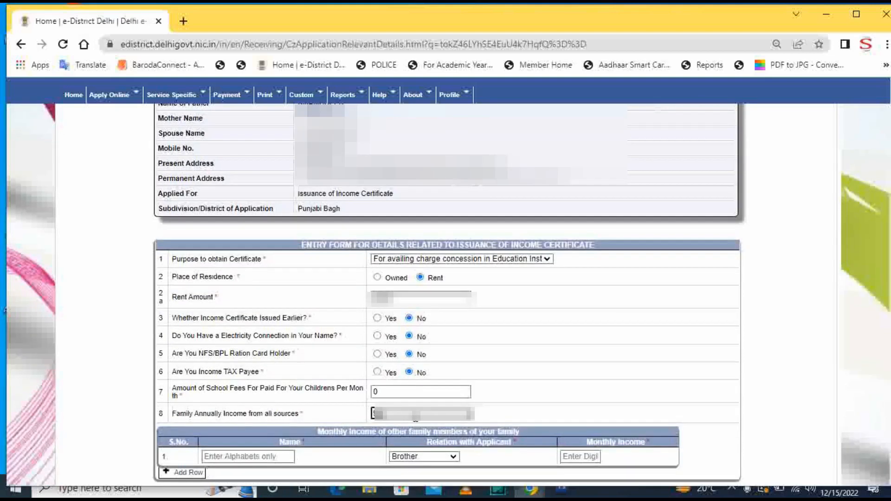
type("0000")
scroll(463, 392, "down", 1)
scroll(498, 292, "up", 1)
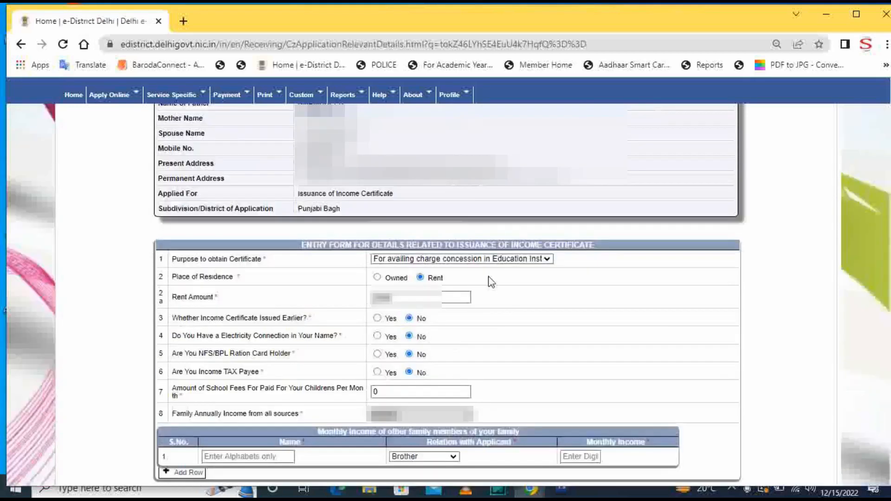
scroll(233, 398, "down", 1)
left_click(232, 397)
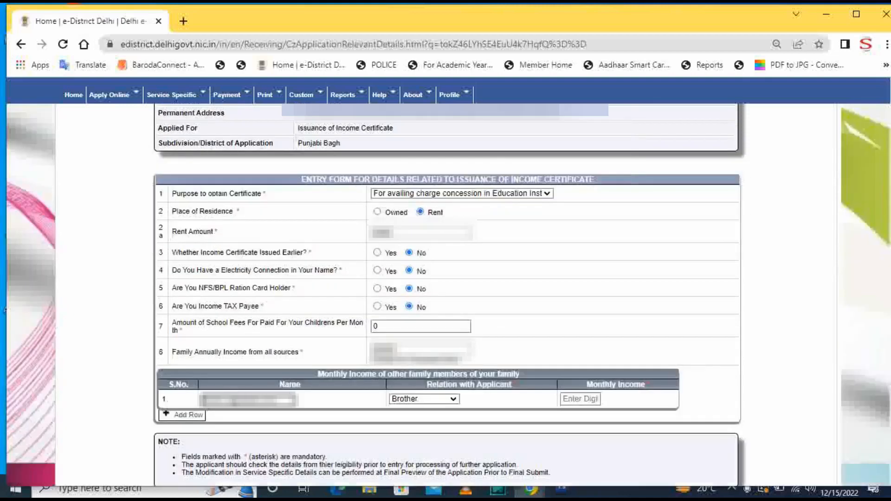
- Add the family member's name with relation Wife/पत्नी and monthly income 0, then continue
type("...")
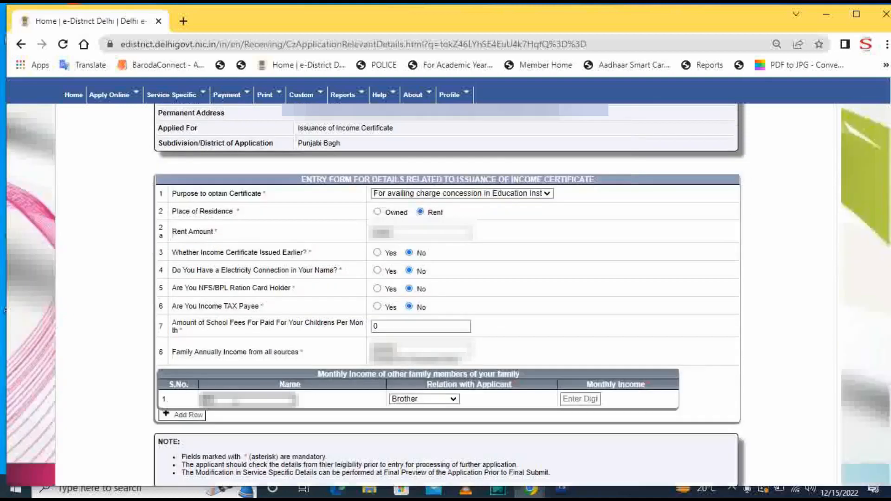
type("............")
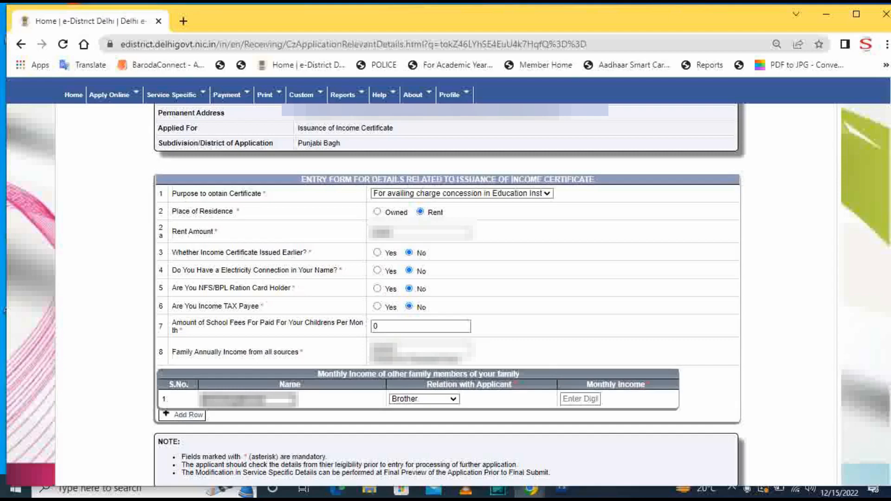
left_click(436, 400)
scroll(441, 357, "down", 5)
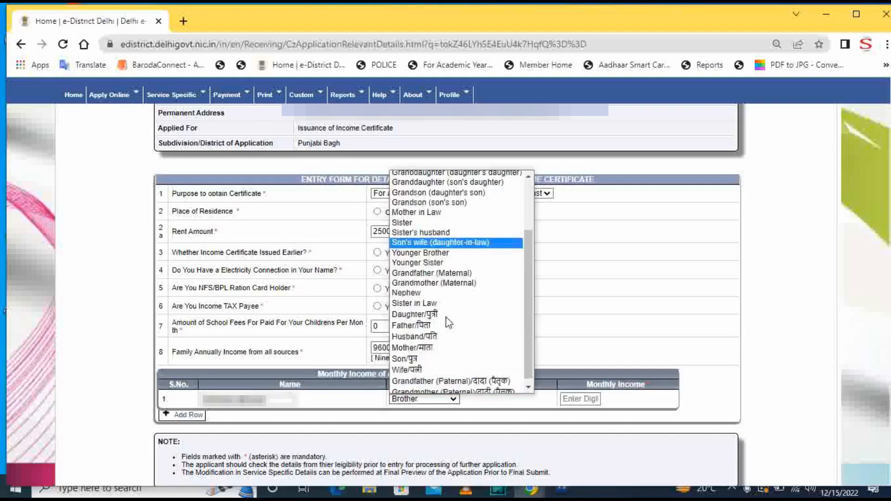
left_click(441, 365)
left_click(592, 397)
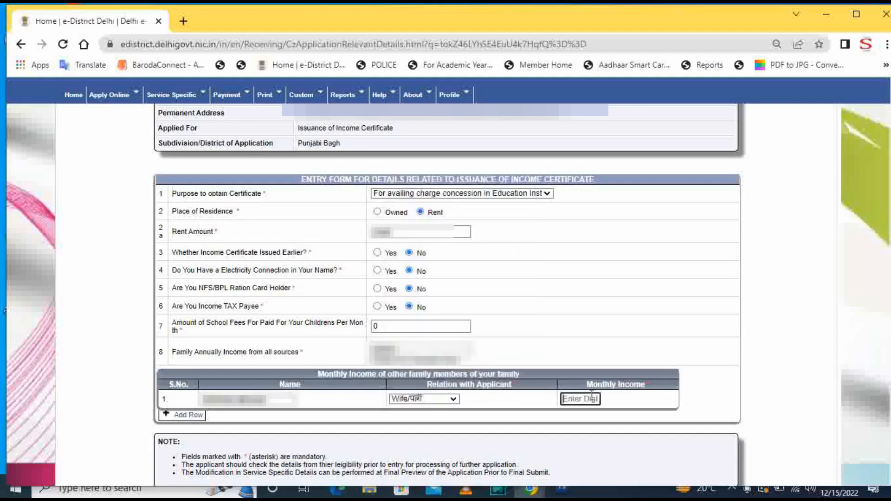
type("0")
scroll(511, 344, "down", 2)
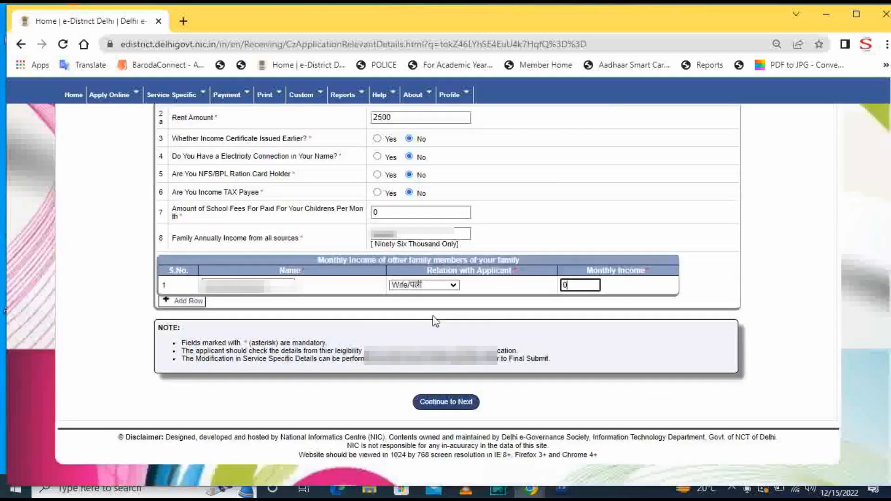
left_click(438, 402)
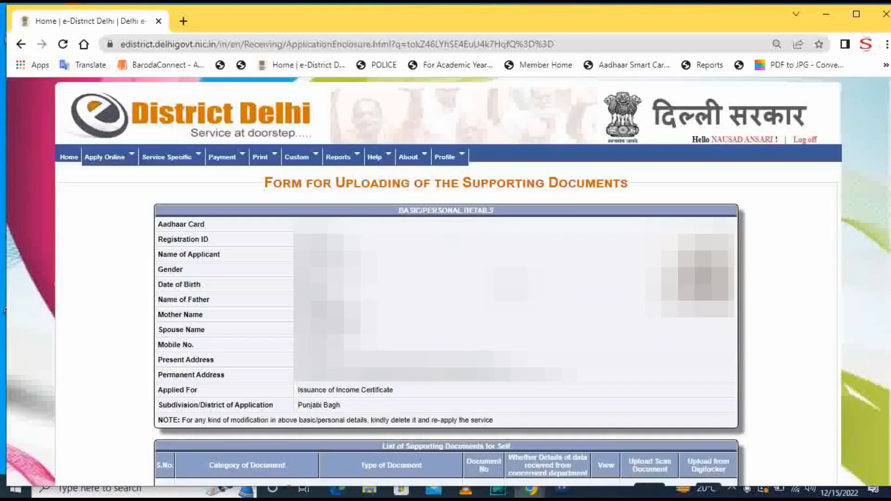
- For Identity Proof of Applicant, choose Aadhaar Card issued by the UID department
scroll(379, 294, "down", 5)
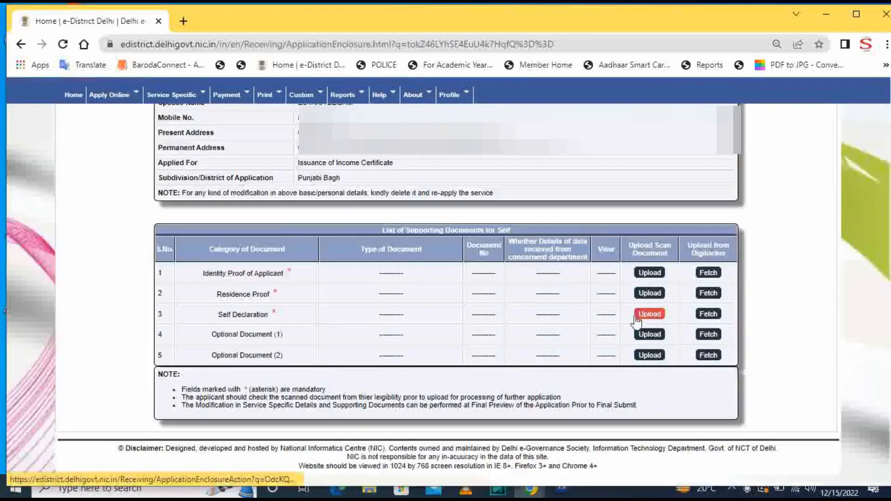
left_click(650, 273)
scroll(410, 381, "down", 2)
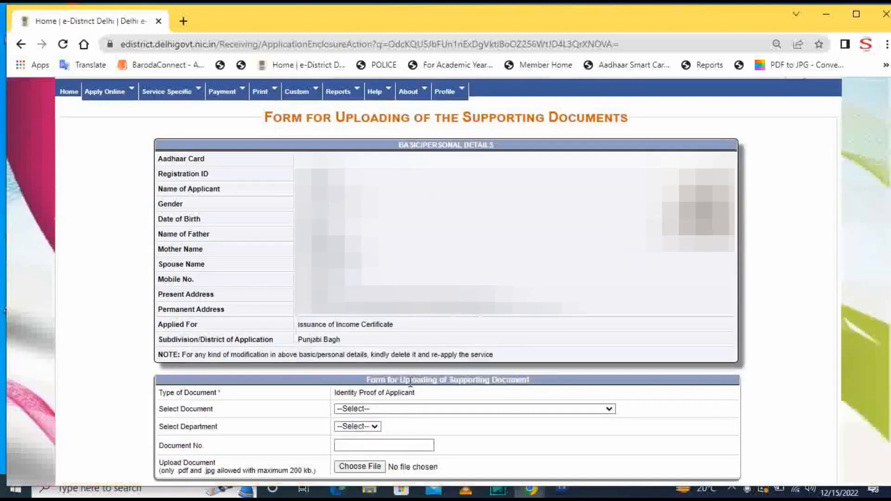
scroll(411, 381, "down", 2)
left_click(412, 350)
left_click(396, 369)
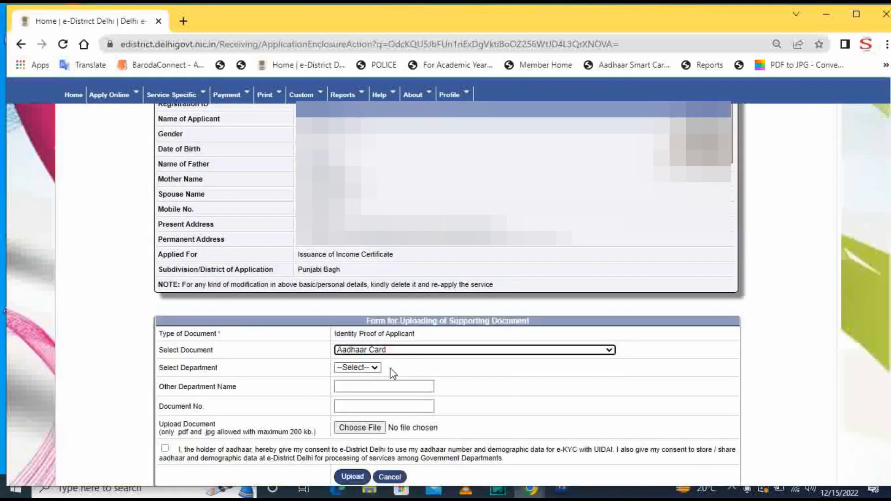
left_click(370, 370)
left_click(370, 389)
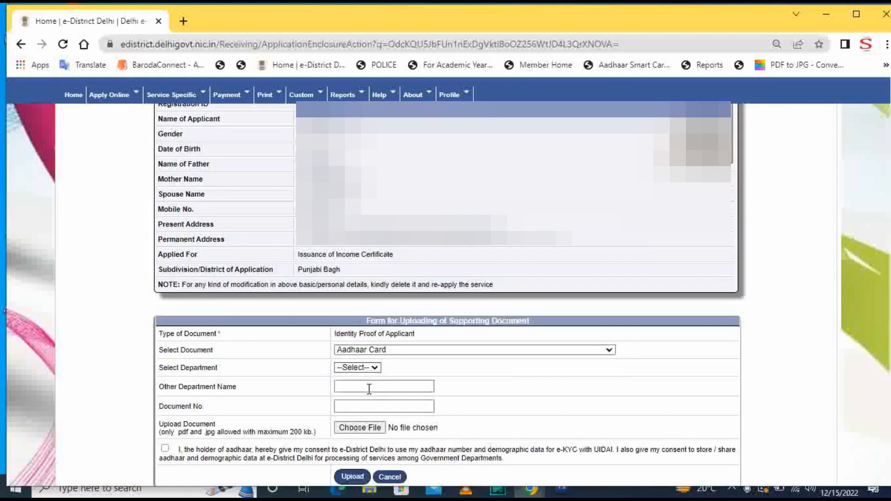
- Attach the Aadhaar scan from Desktop > Income, enter its number, give e-KYC consent, and upload
left_click(373, 410)
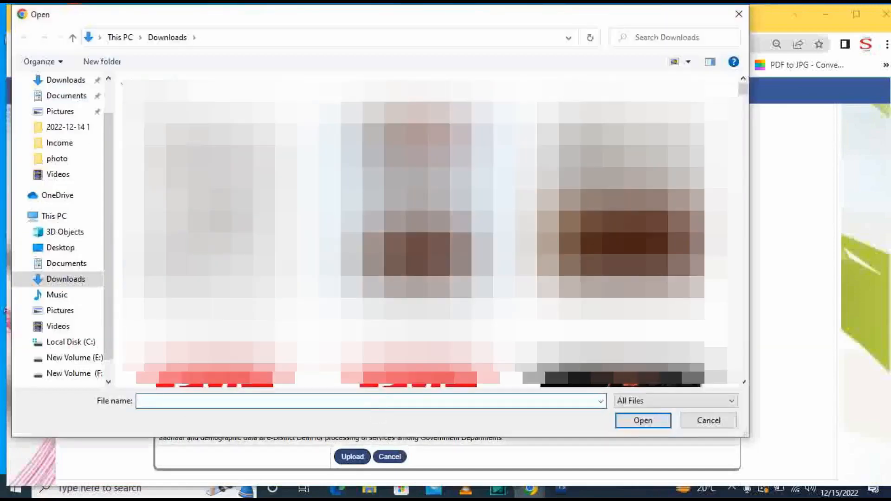
scroll(96, 80, "up", 1)
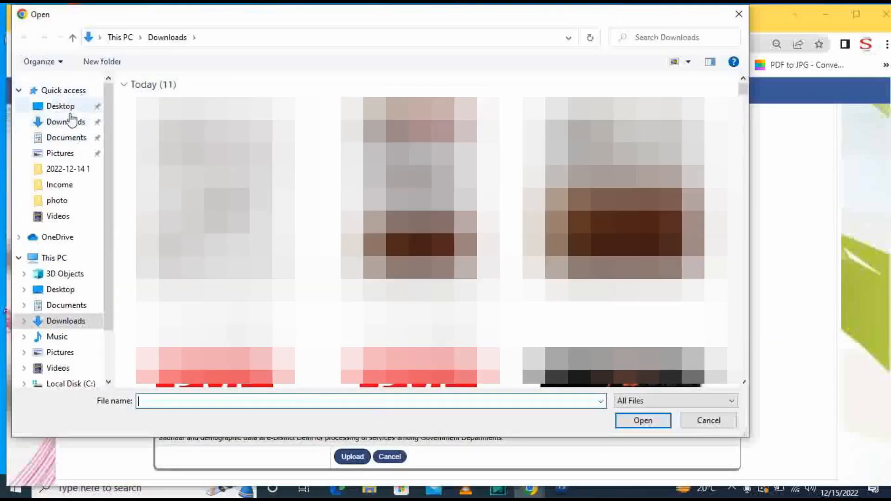
left_click(63, 106)
double_click(159, 93)
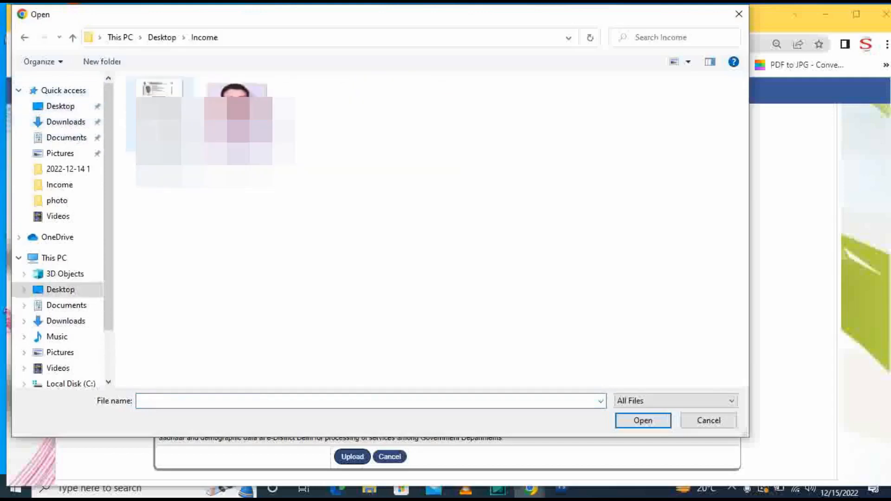
left_click(159, 93)
key("Return")
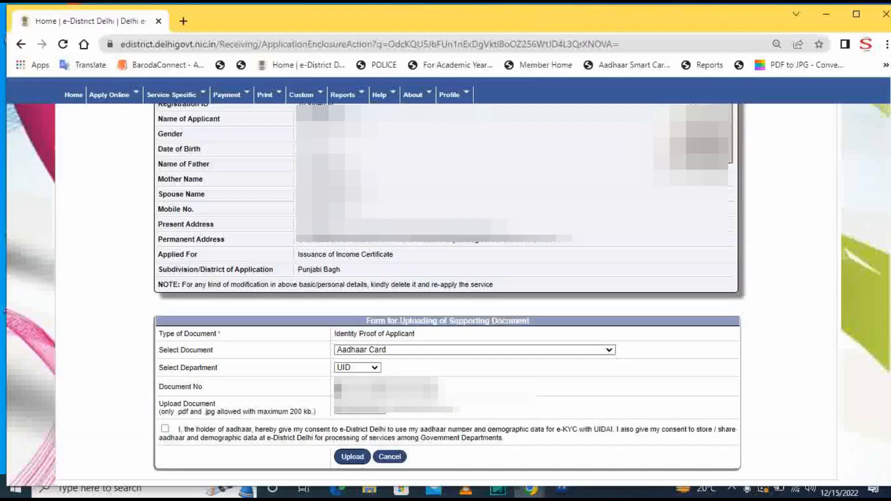
type("**********")
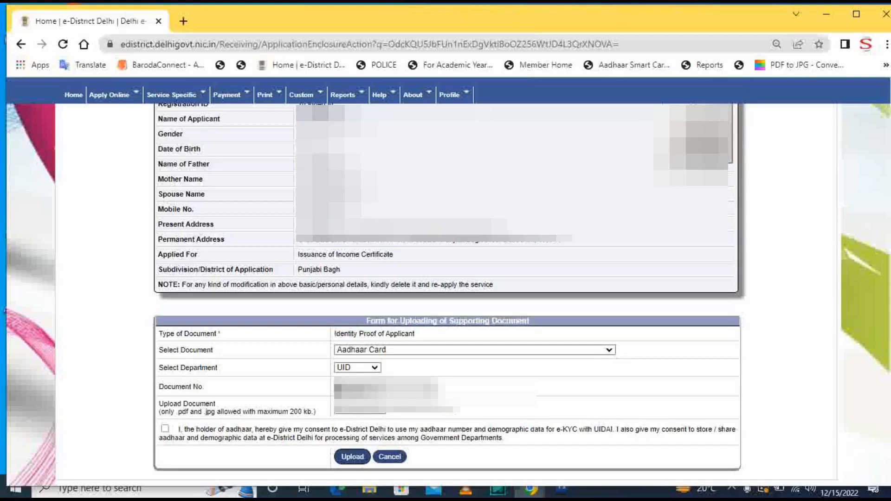
type("*")
left_click(574, 372)
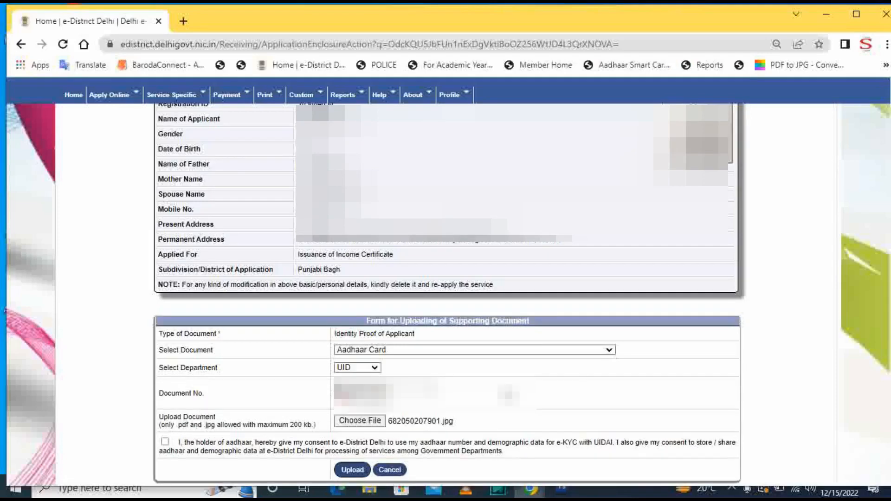
left_click(164, 446)
left_click(352, 472)
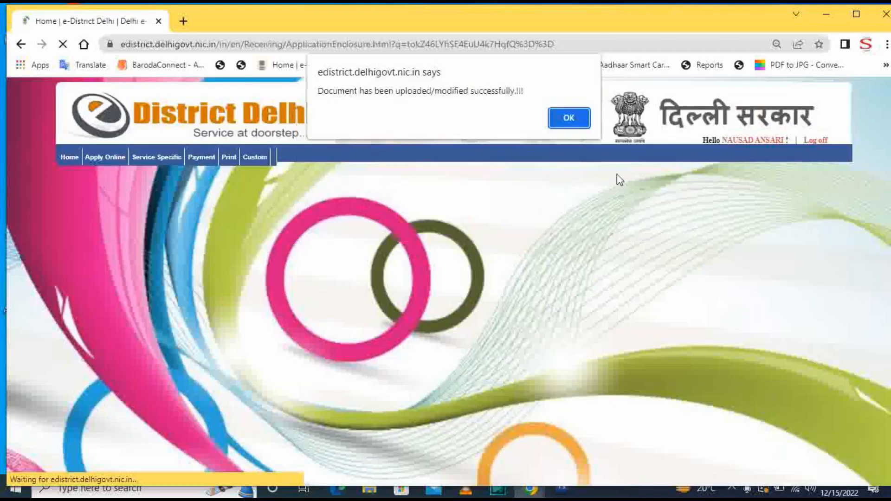
- Reuse the uploaded Aadhaar Card as Residence Proof, then open the Self Declaration upload form
left_click(562, 117)
scroll(244, 303, "down", 5)
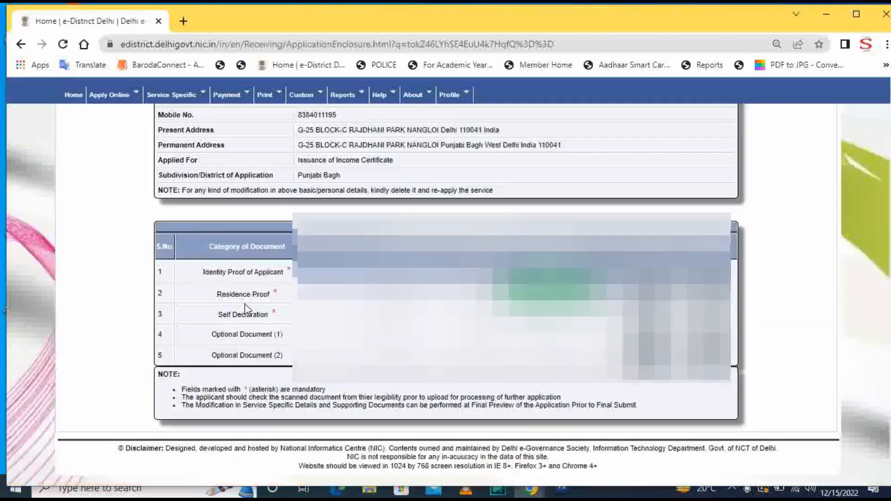
left_click(650, 293)
scroll(401, 330, "down", 3)
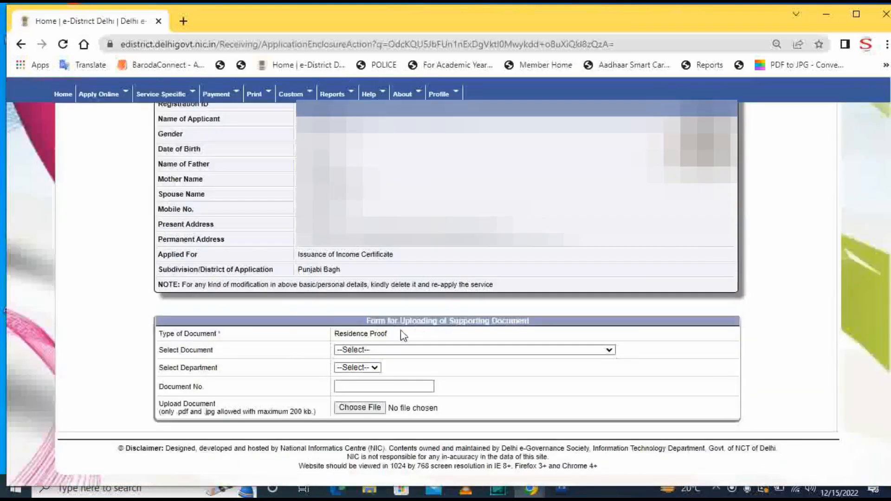
left_click(401, 350)
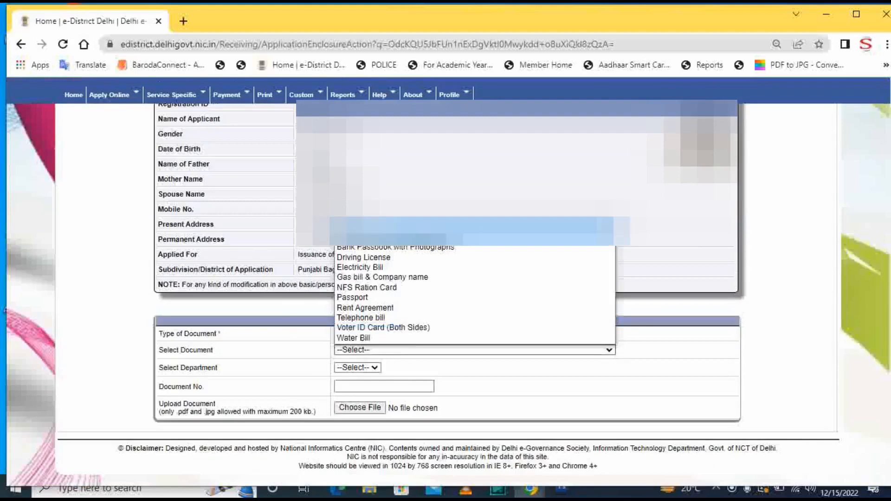
left_click(397, 227)
left_click(368, 367)
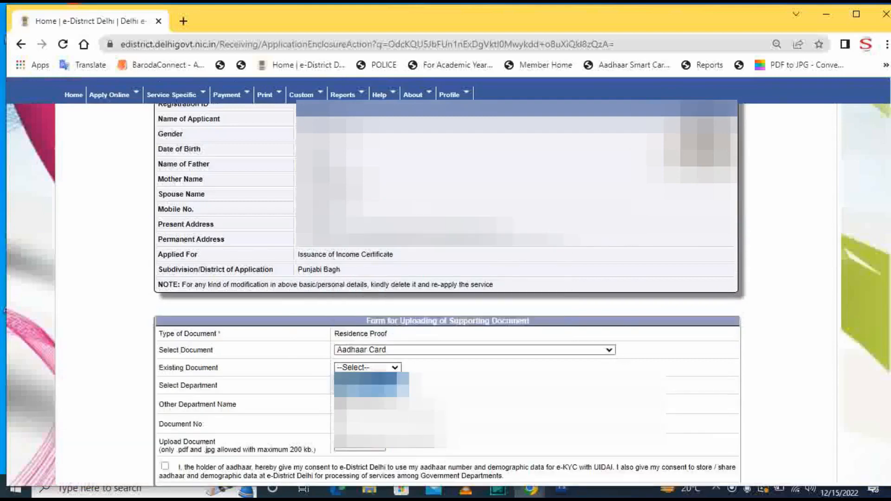
left_click(367, 378)
left_click(528, 404)
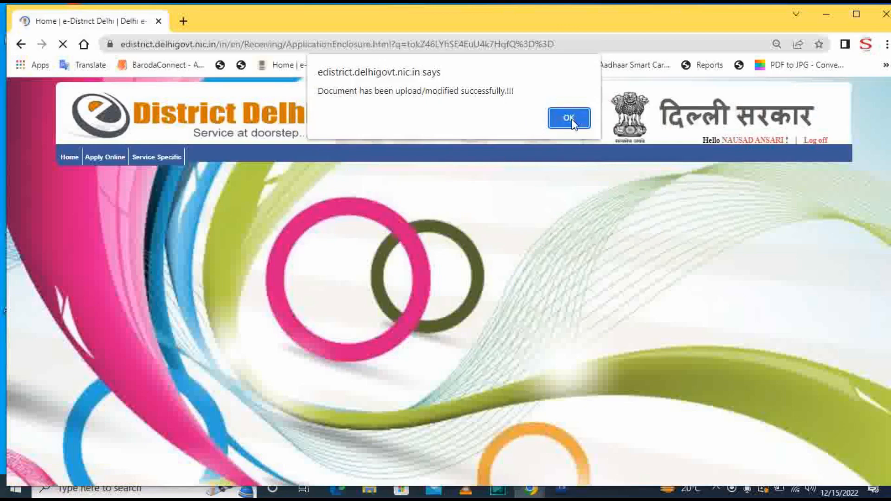
left_click(570, 118)
scroll(602, 326, "down", 5)
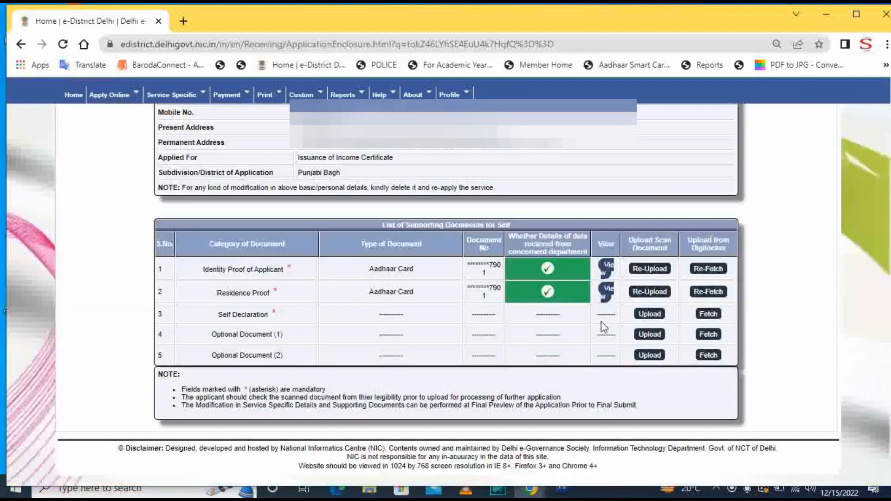
left_click(647, 315)
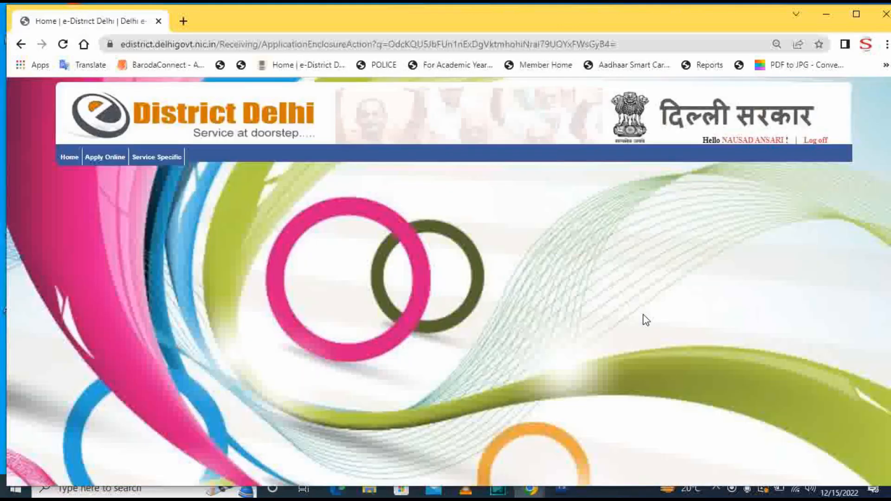
- Choose Self Declaration as the document and generate its Self-Declaration form
scroll(446, 324, "down", 3)
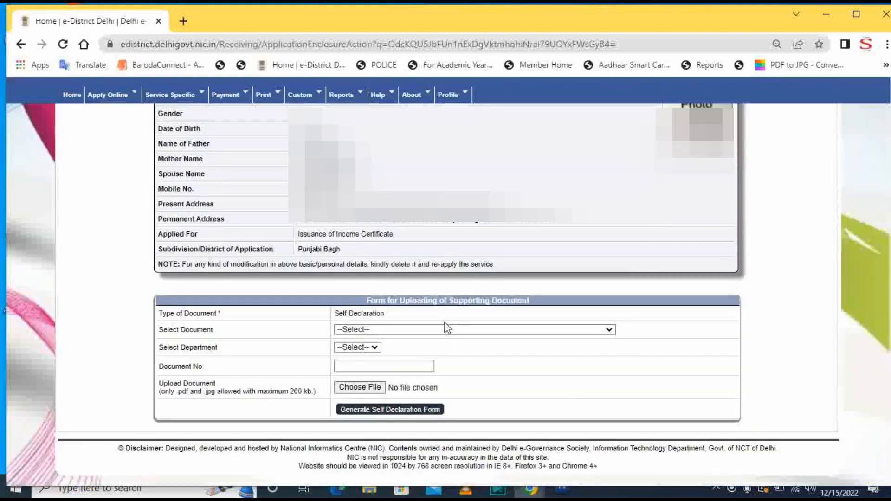
left_click(449, 329)
left_click(407, 350)
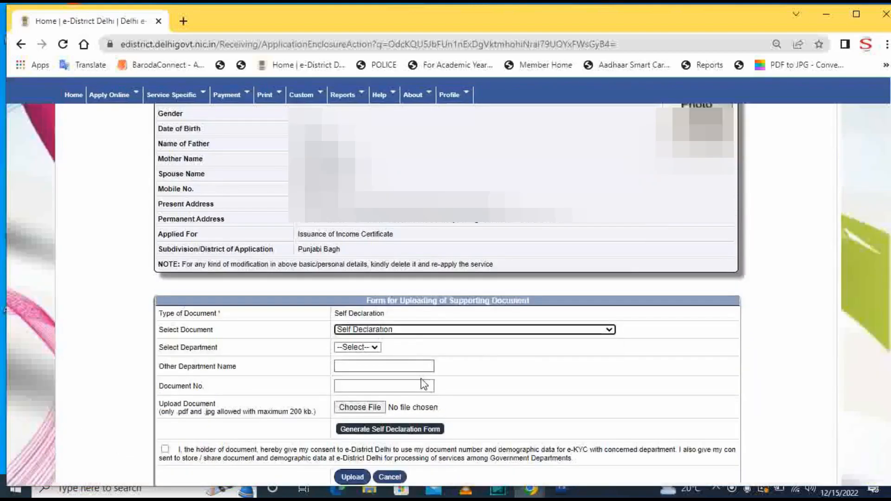
scroll(399, 362, "down", 3)
left_click(400, 364)
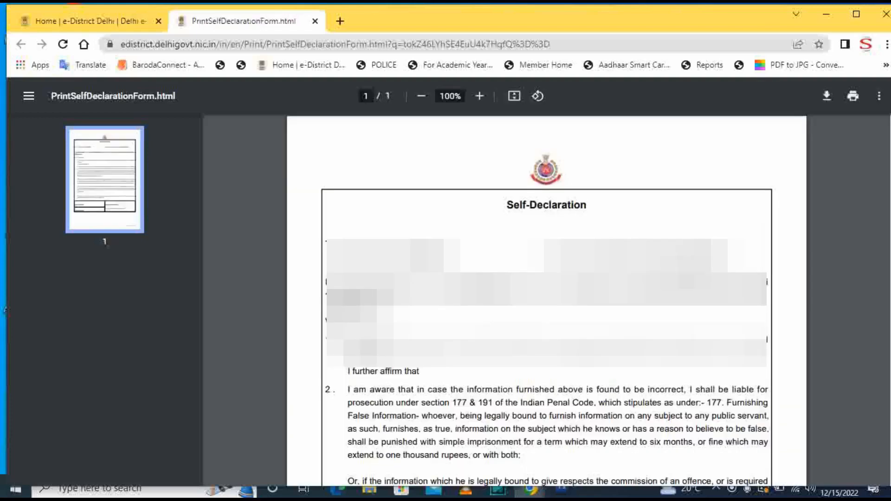
- Set HP LaserJet M1005 as the Self-Declaration PDF's print destination, then close the PDF tab
scroll(687, 270, "down", 8)
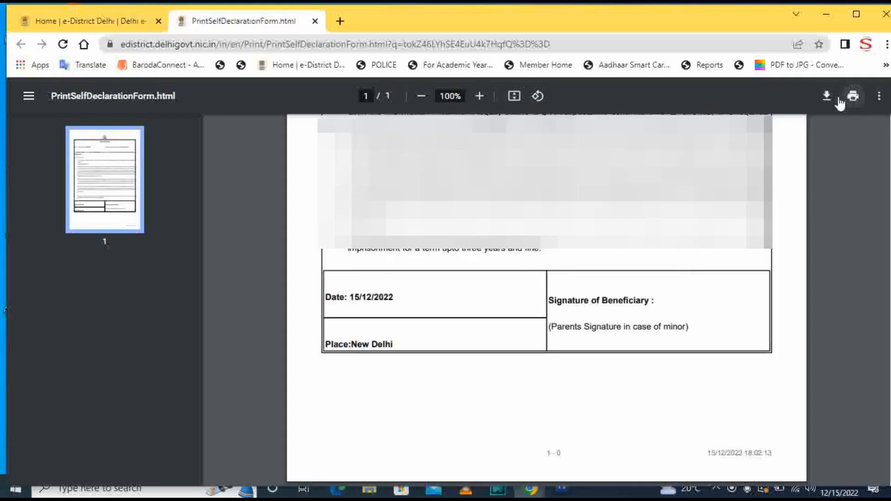
left_click(858, 102)
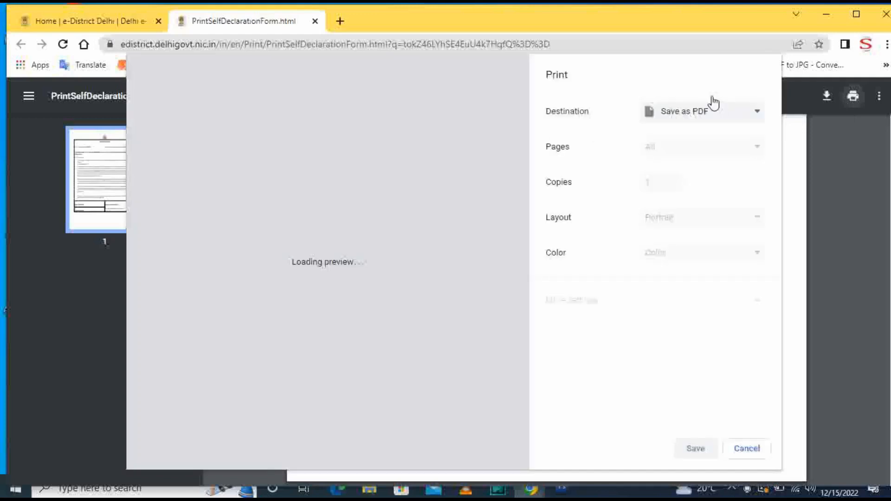
left_click(722, 113)
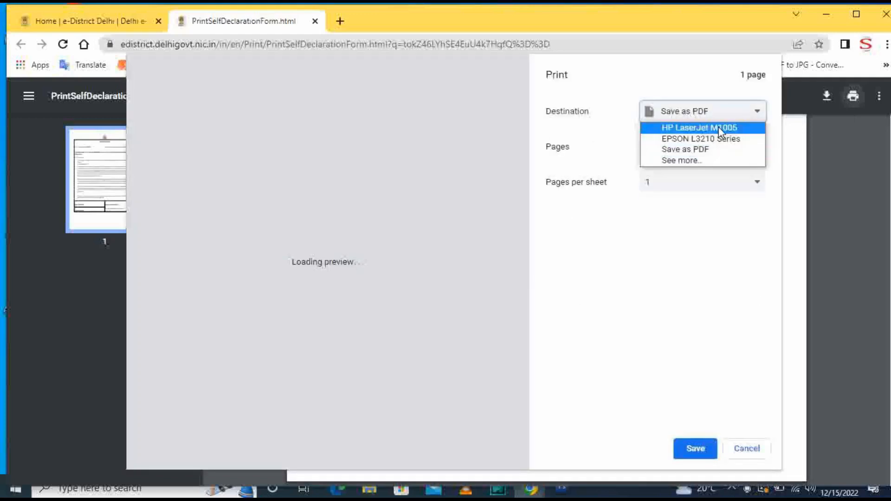
left_click(718, 127)
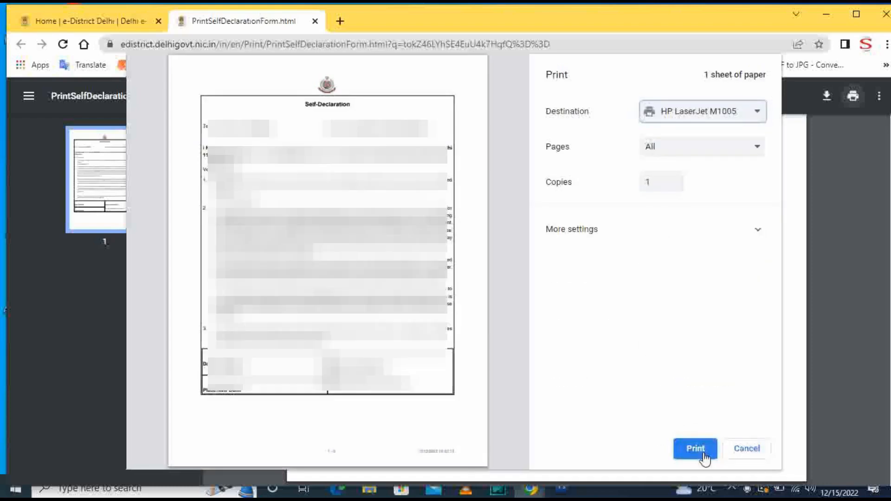
left_click(728, 450)
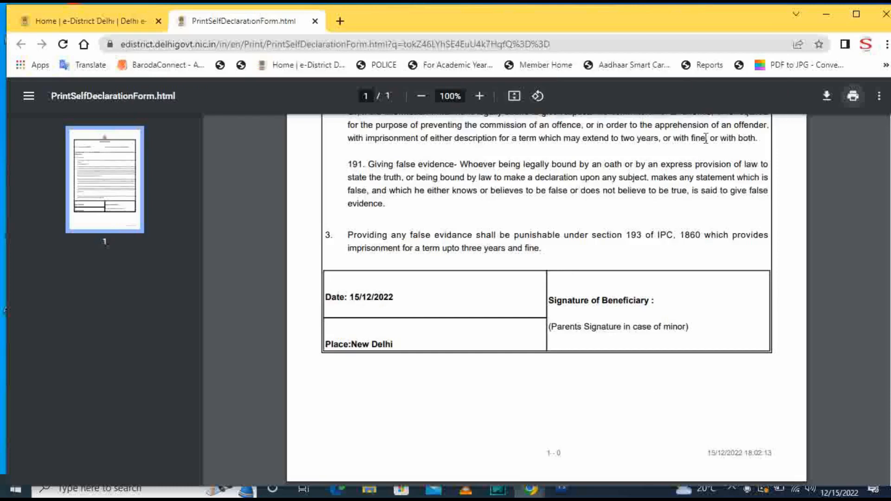
scroll(706, 139, "up", 1)
left_click(313, 21)
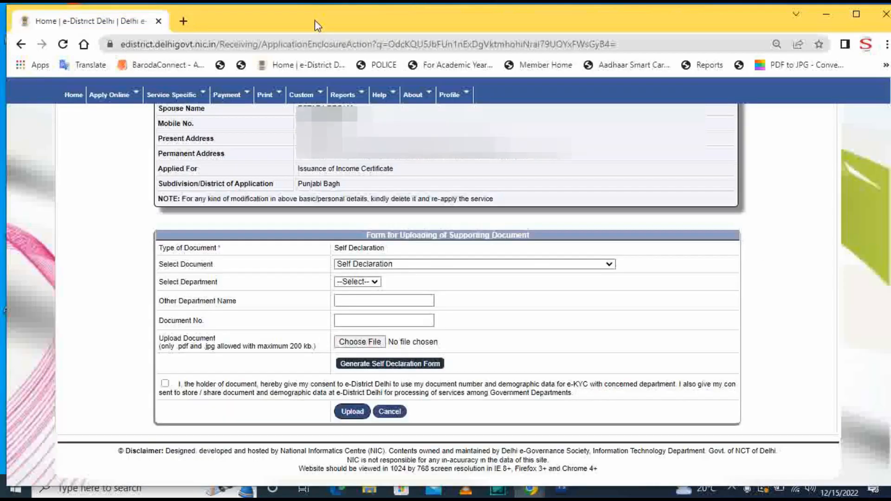
- Set the department to Other, named SELF DECLARATION
left_click(386, 364)
left_click(375, 230)
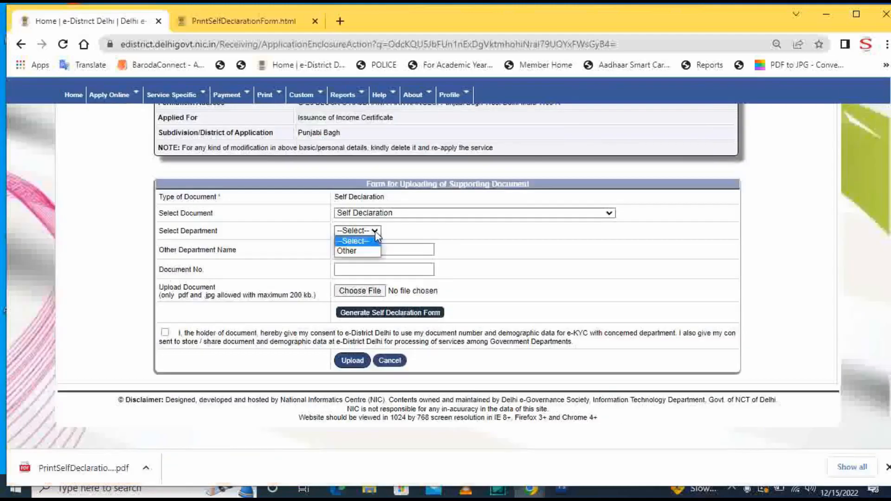
left_click(369, 251)
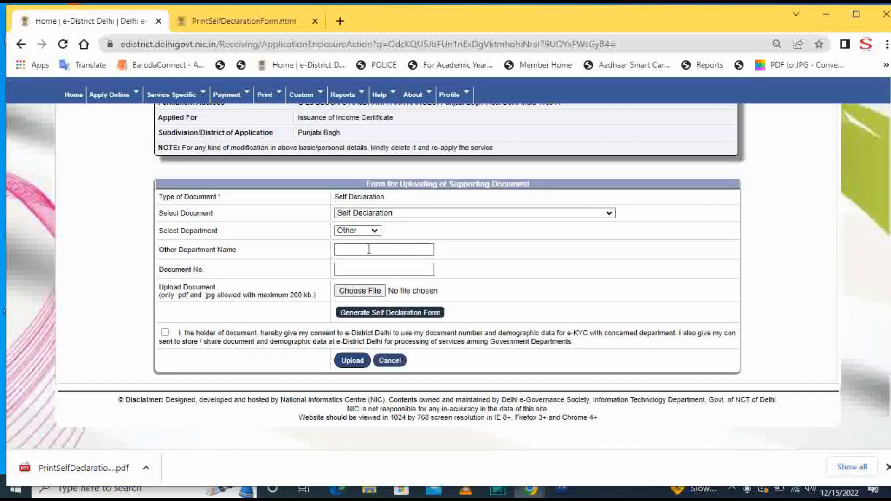
left_click(369, 249)
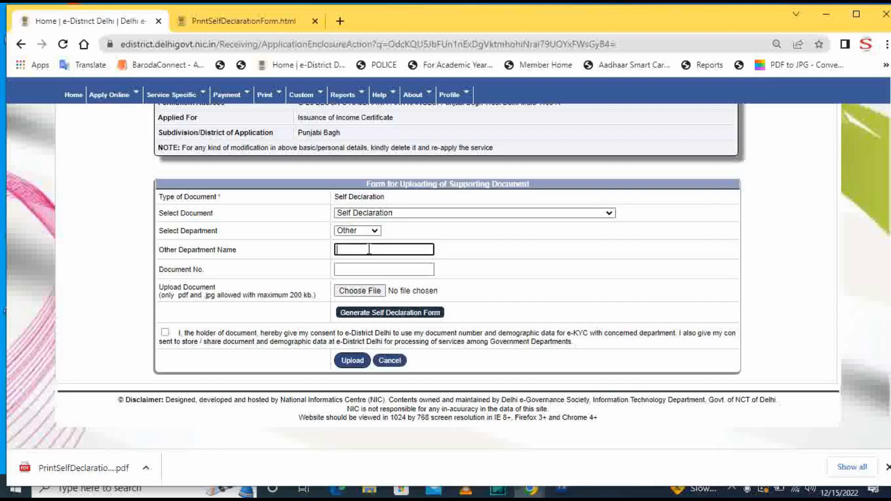
type("SELF DECLARATION")
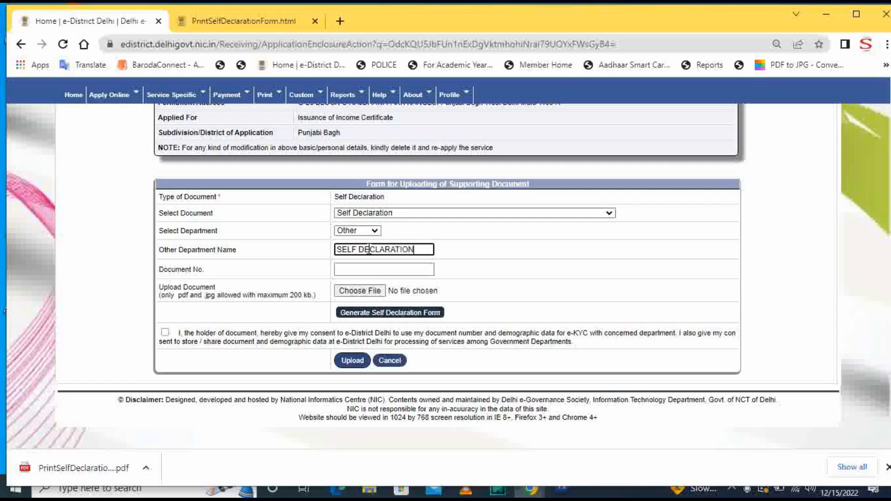
left_click(384, 272)
type("1")
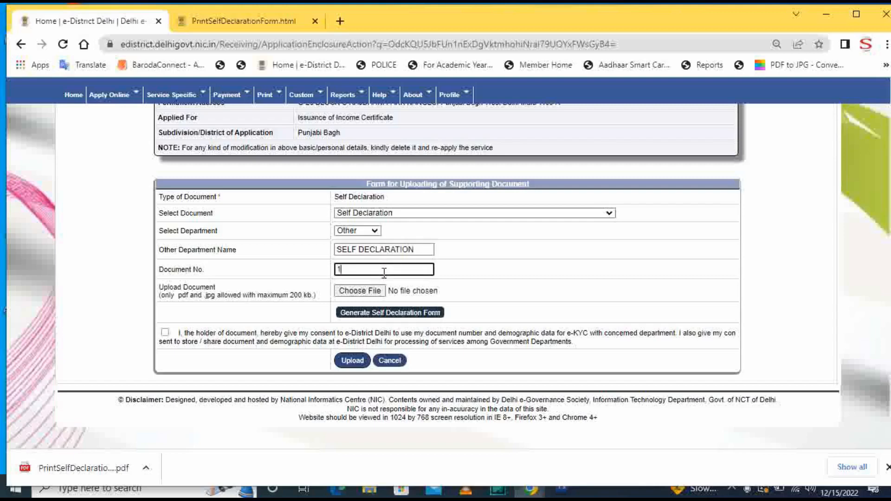
type("1002")
key("BackSpace")
type("83")
- Attach the declaration file from Downloads, tick the consent box and upload the self-declaration
left_click(365, 290)
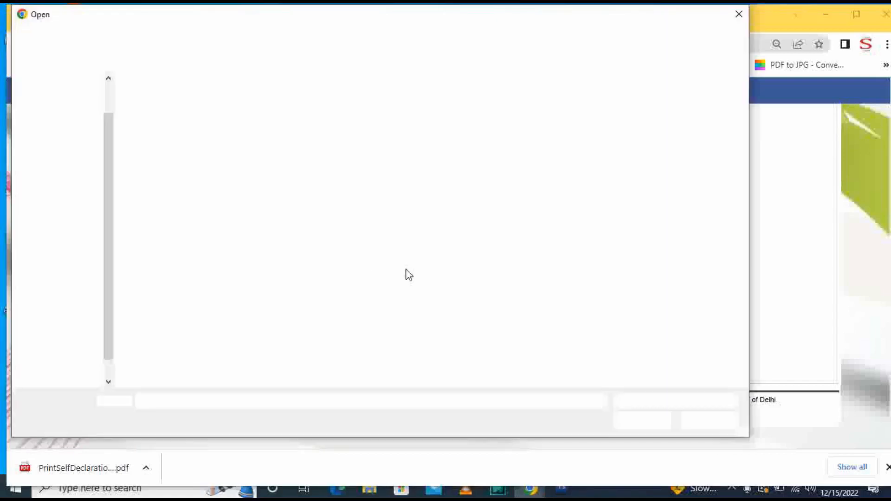
scroll(70, 95, "up", 3)
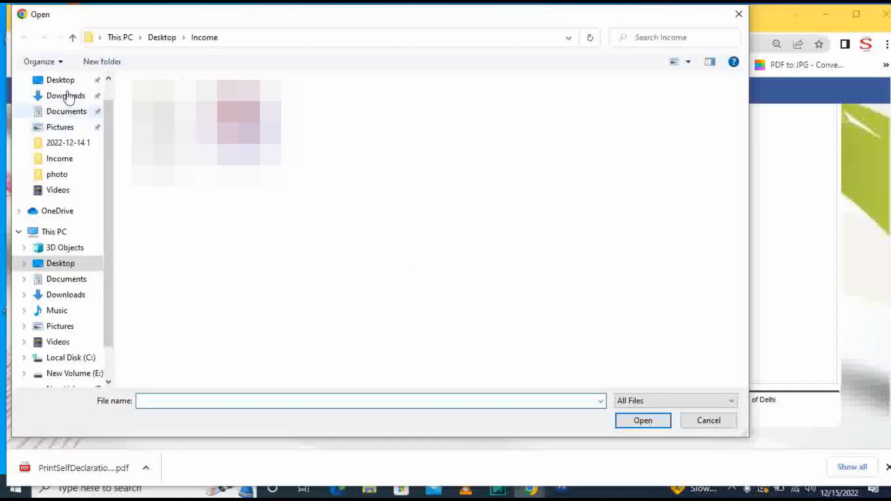
left_click(79, 107)
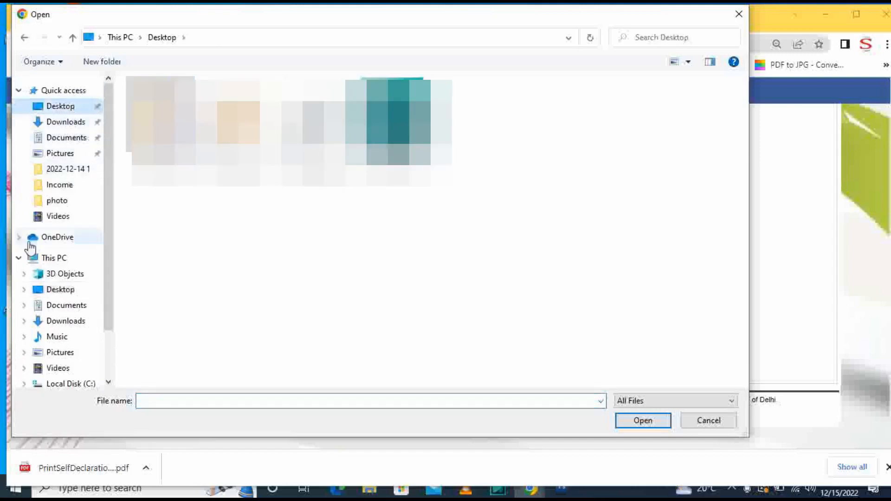
left_click(61, 321)
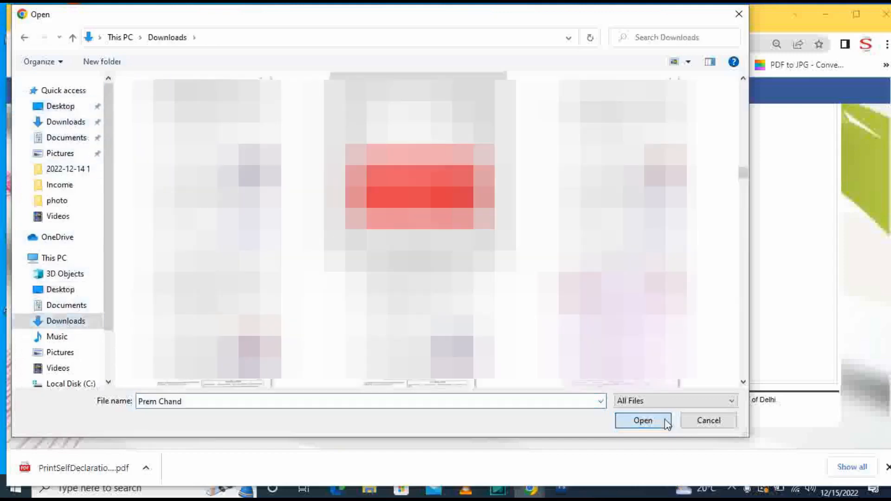
left_click(663, 421)
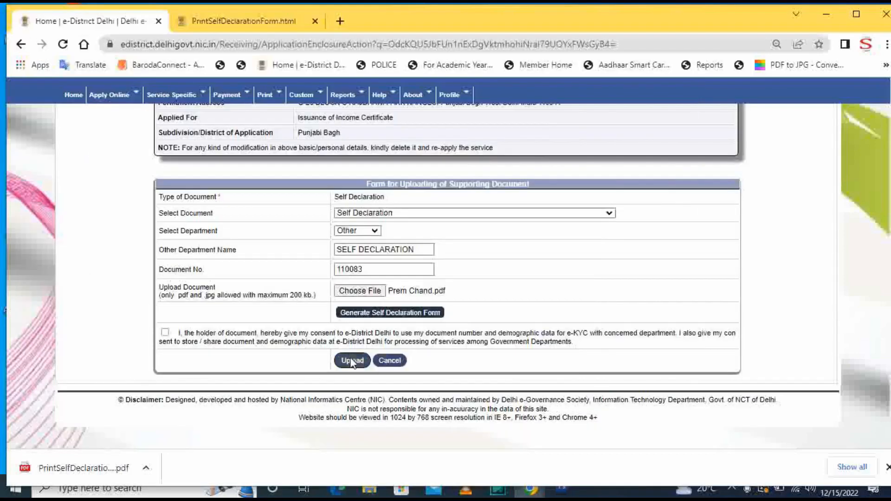
left_click(165, 333)
left_click(349, 436)
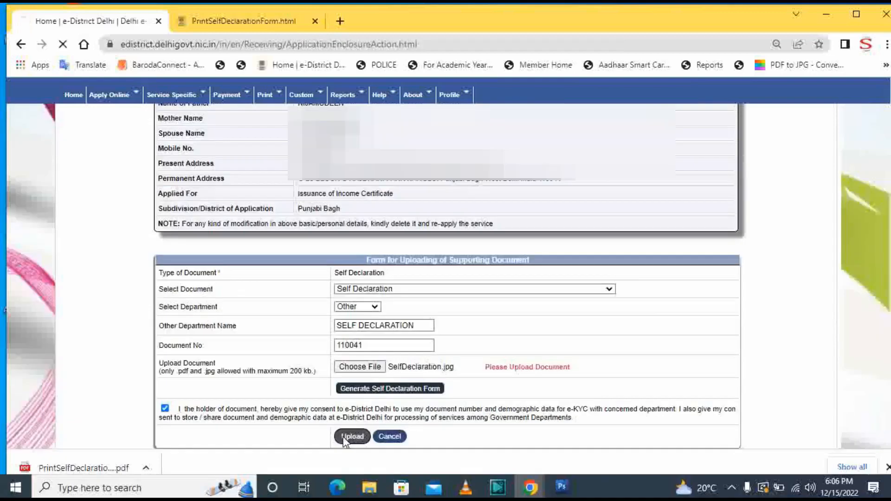
left_click(569, 118)
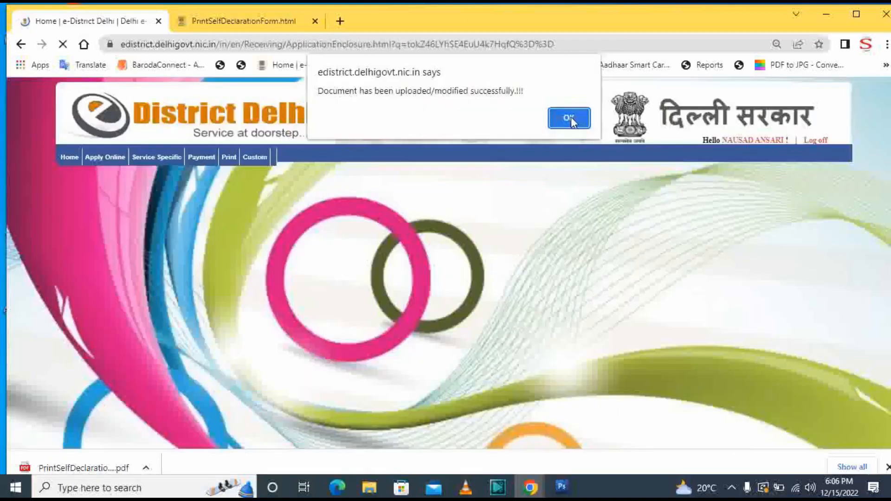
- Continue to the applicant photograph page and start its upload
scroll(469, 261, "down", 5)
left_click(444, 381)
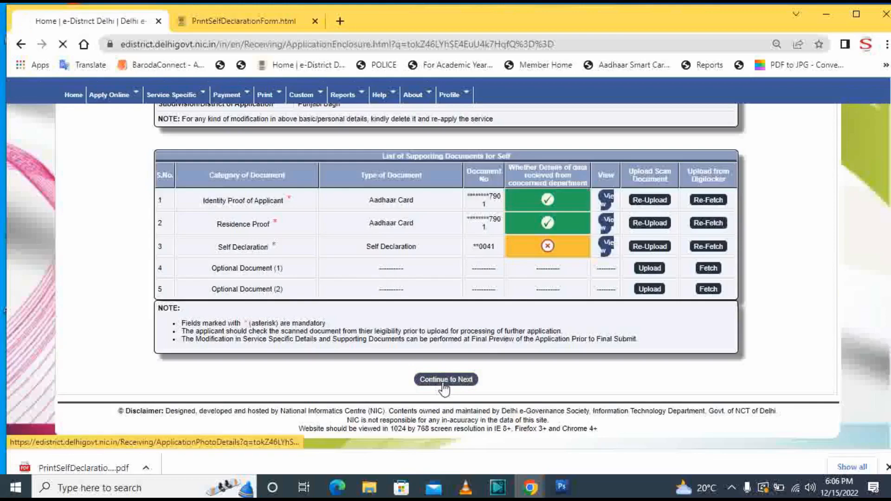
scroll(444, 389, "down", 4)
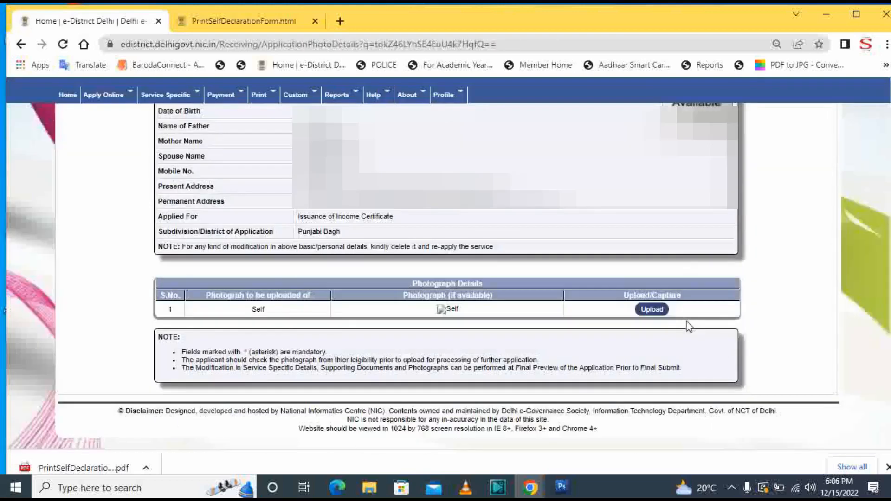
left_click(650, 314)
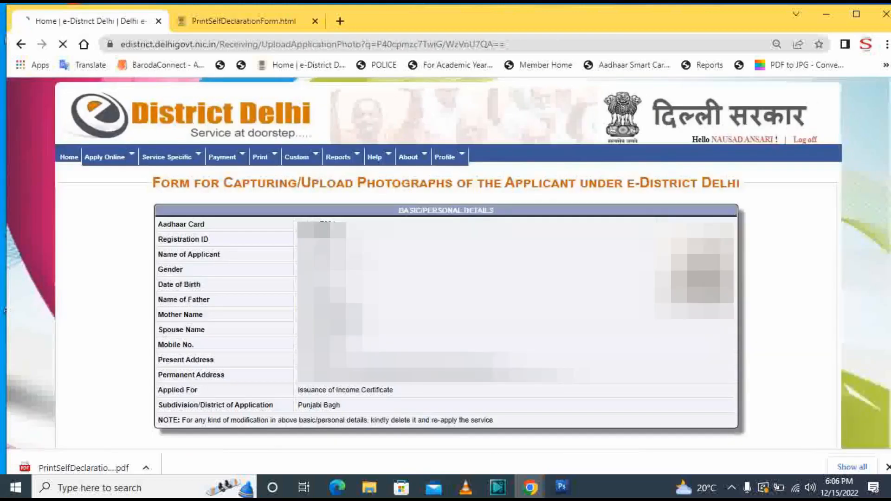
- Switch the photograph option from camera capture to file upload
scroll(648, 315, "down", 1)
scroll(489, 298, "down", 3)
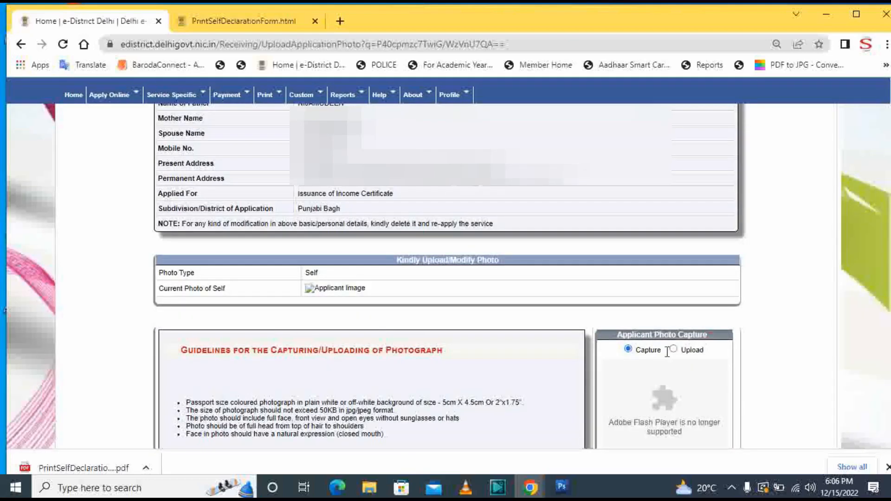
left_click(673, 349)
scroll(660, 337, "down", 2)
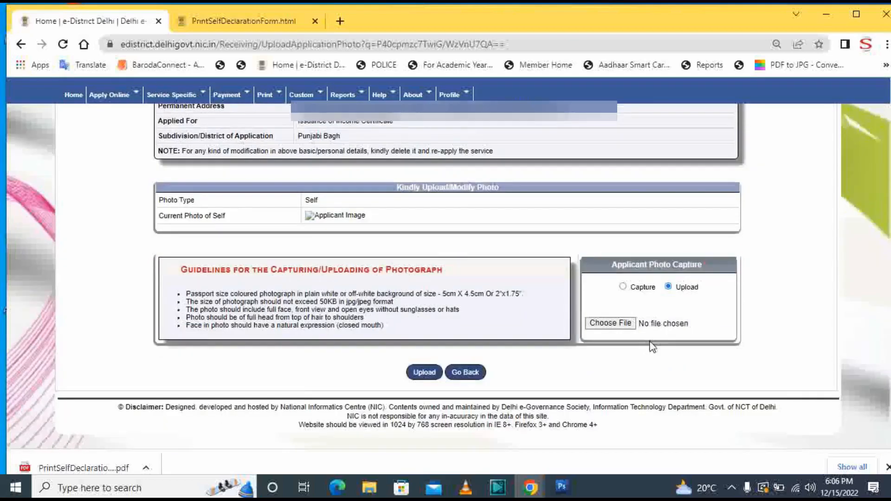
left_click(424, 366)
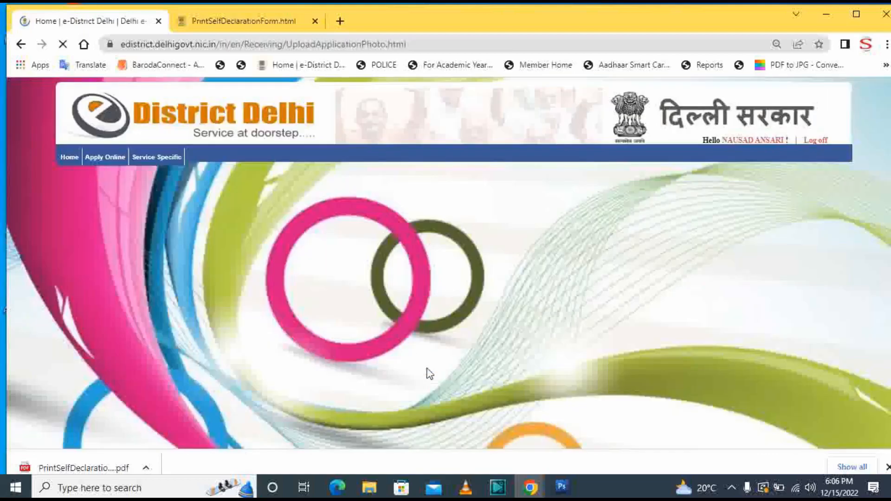
scroll(445, 308, "down", 3)
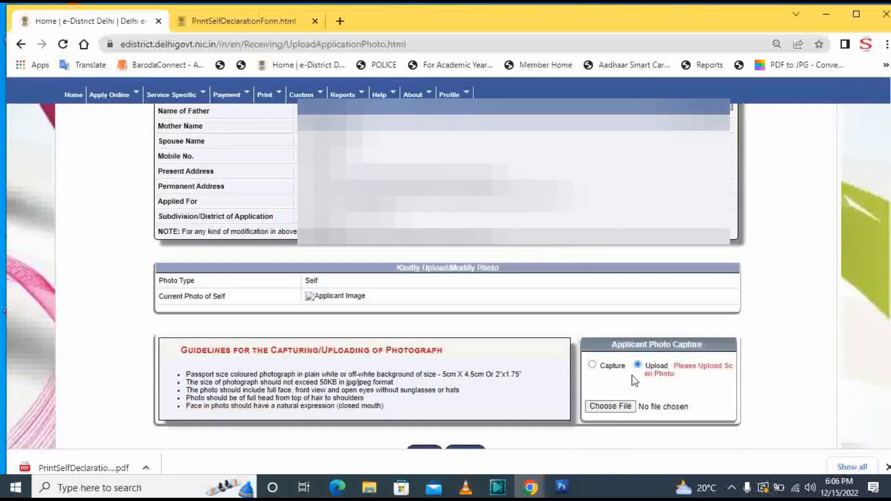
- Pick Photo.jpeg from the Income folder and upload it as the applicant's photograph
left_click(614, 407)
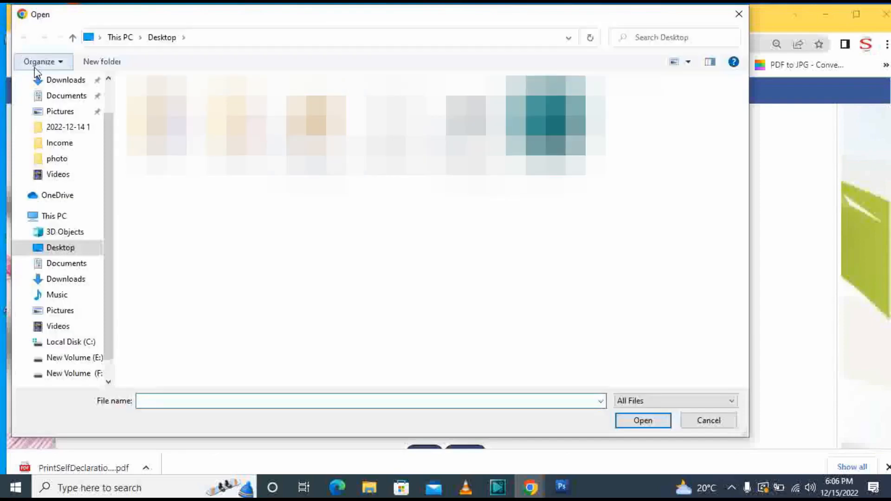
double_click(156, 125)
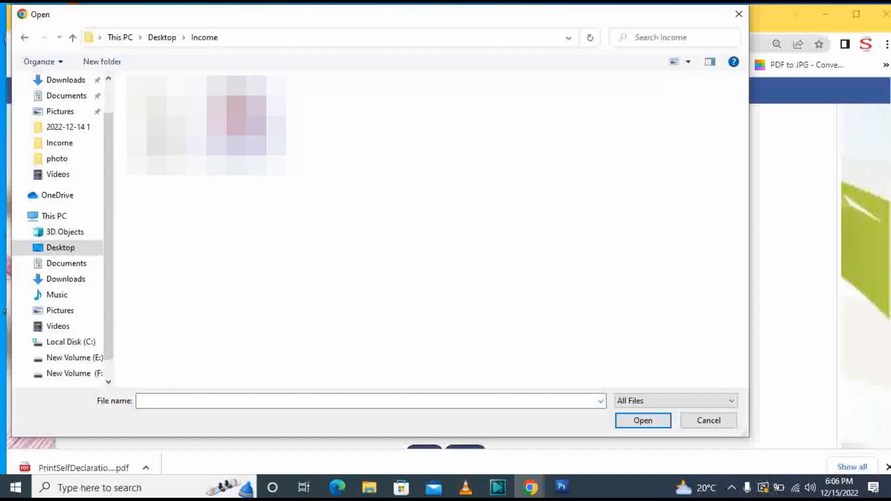
double_click(236, 120)
scroll(598, 349, "down", 1)
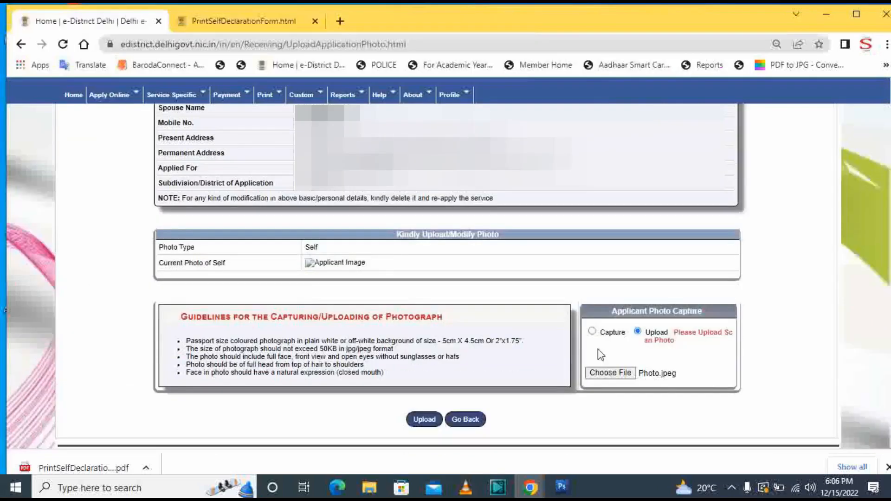
left_click(415, 389)
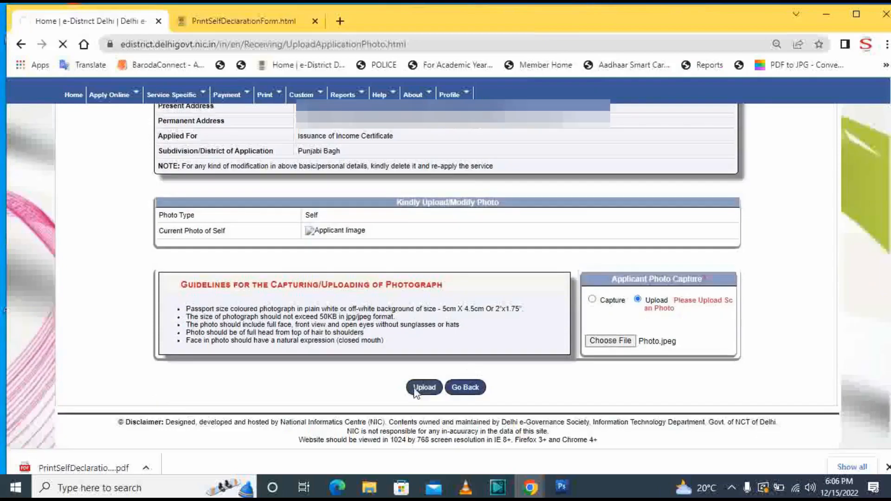
left_click(570, 119)
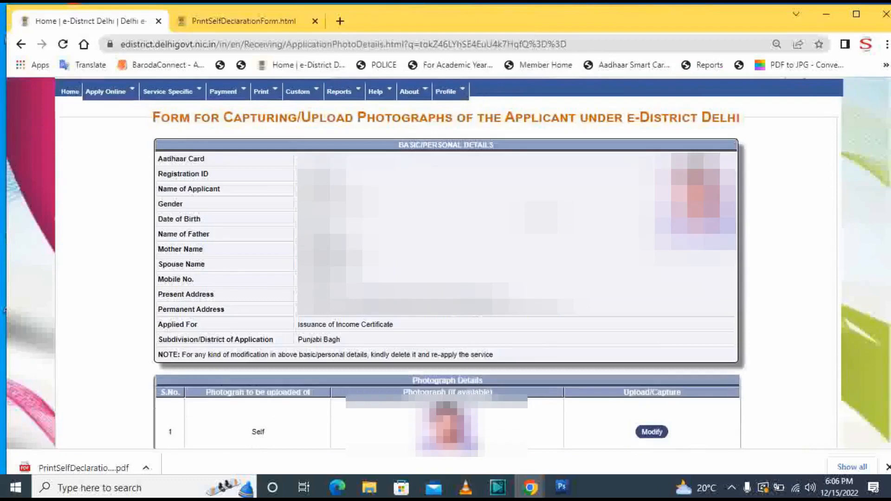
scroll(445, 278, "down", 2)
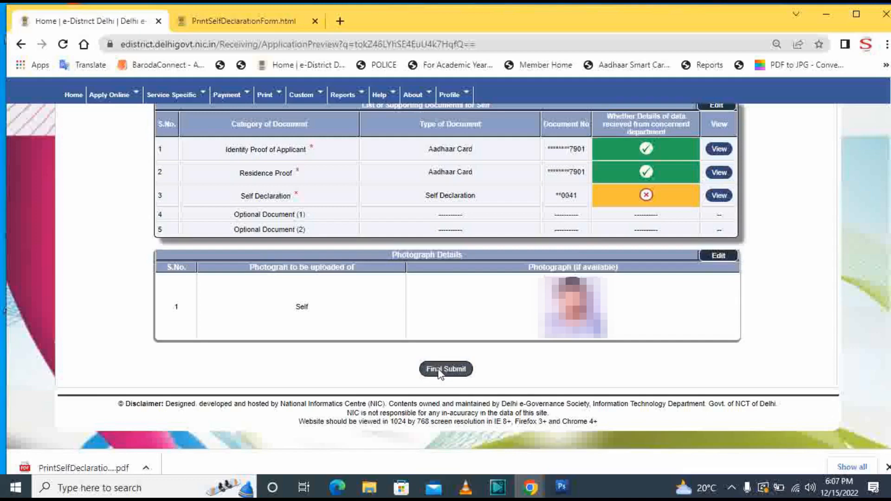
- Final-submit the previewed application and confirm the details are correct
left_click(440, 372)
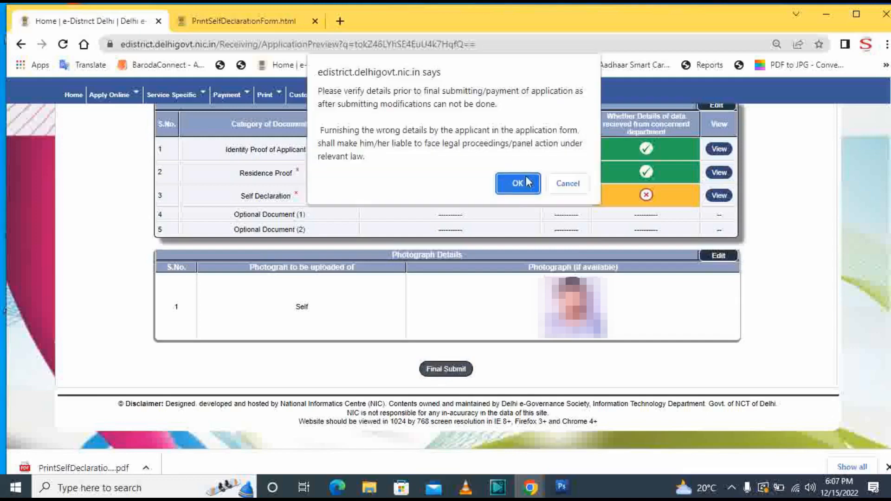
left_click(529, 185)
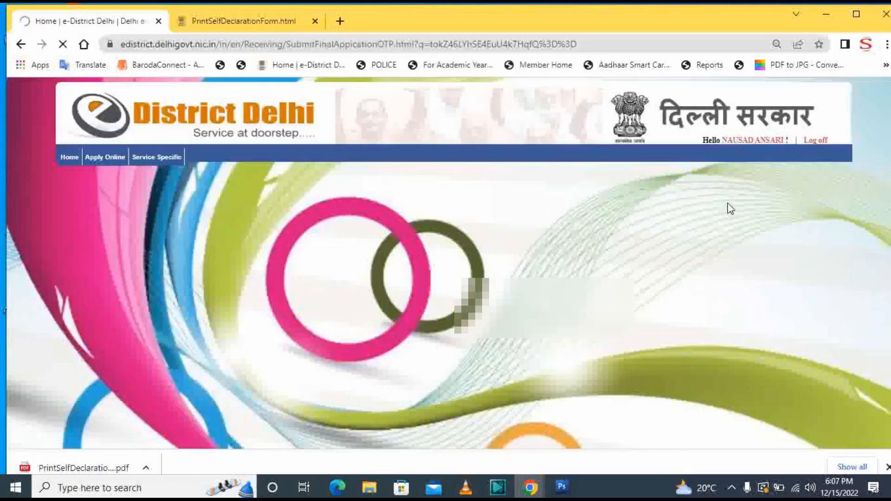
- Submit the application with the received OTP and open the Acknowledgment Receipt as a PDF
left_click(567, 122)
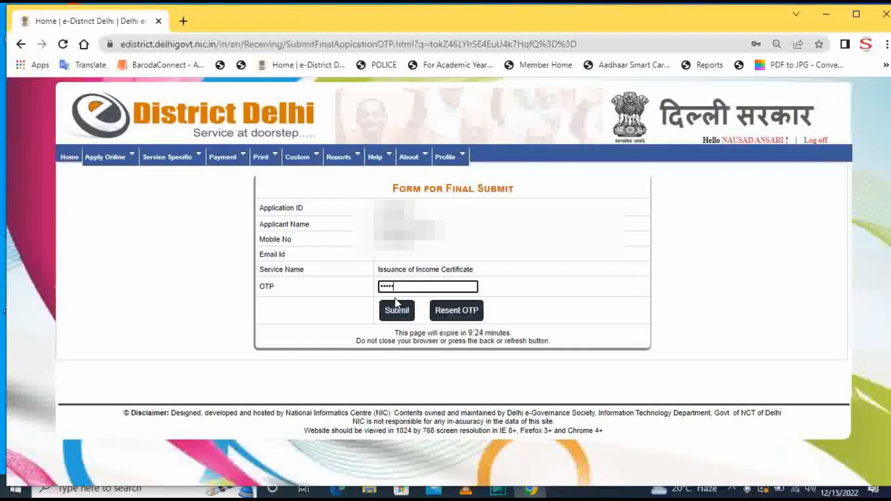
left_click(398, 309)
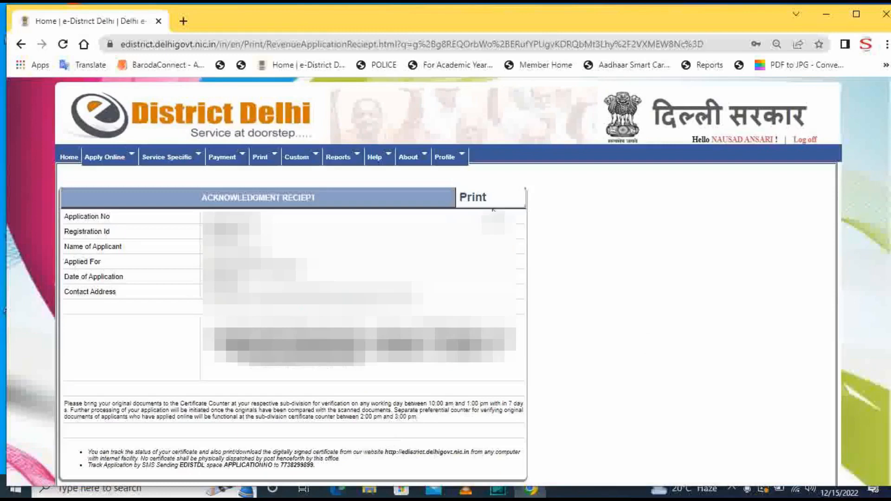
left_click(486, 203)
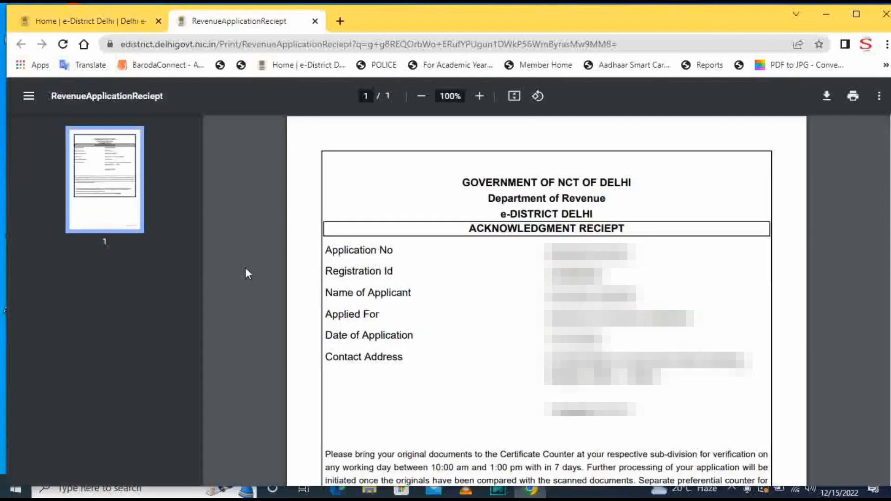
scroll(590, 317, "down", 1)
scroll(591, 313, "down", 3)
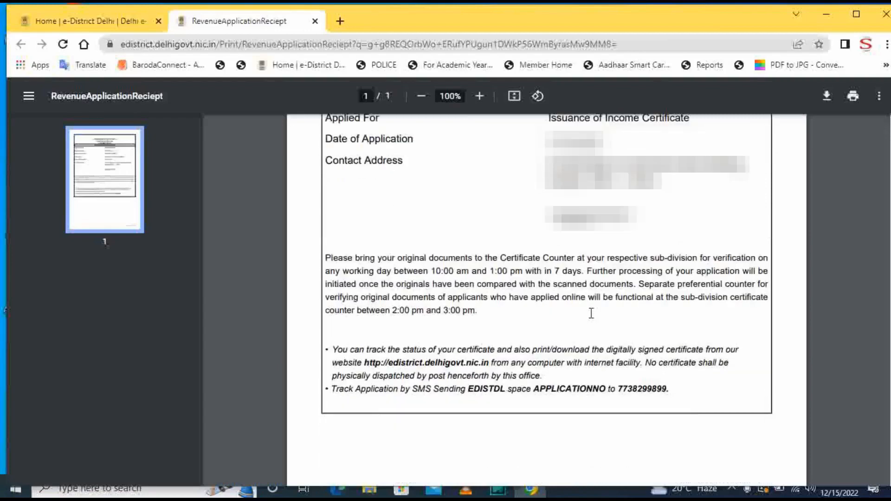
scroll(592, 314, "up", 5)
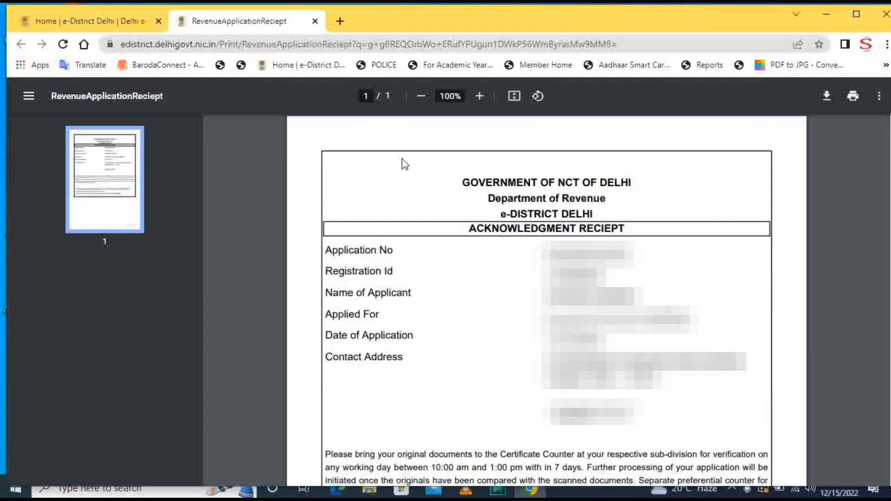
left_click(125, 21)
- Go to the portal's home page and log off from the Profile menu
mouse_move(126, 162)
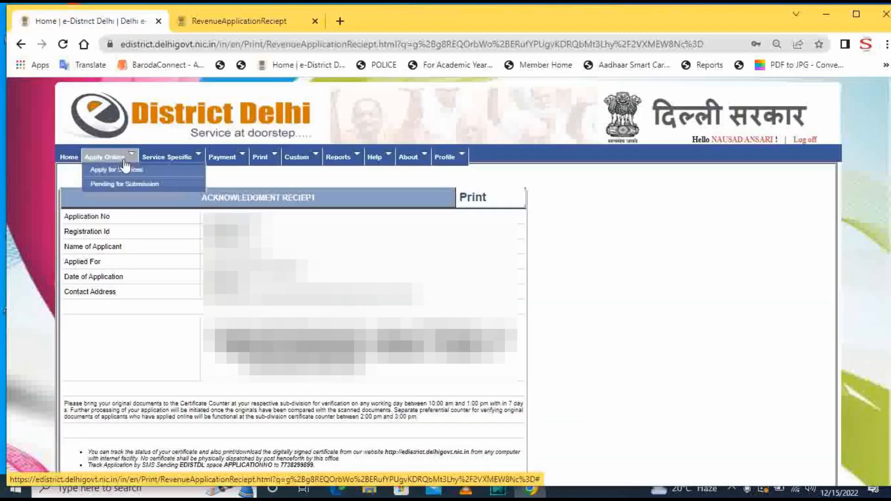
left_click(76, 162)
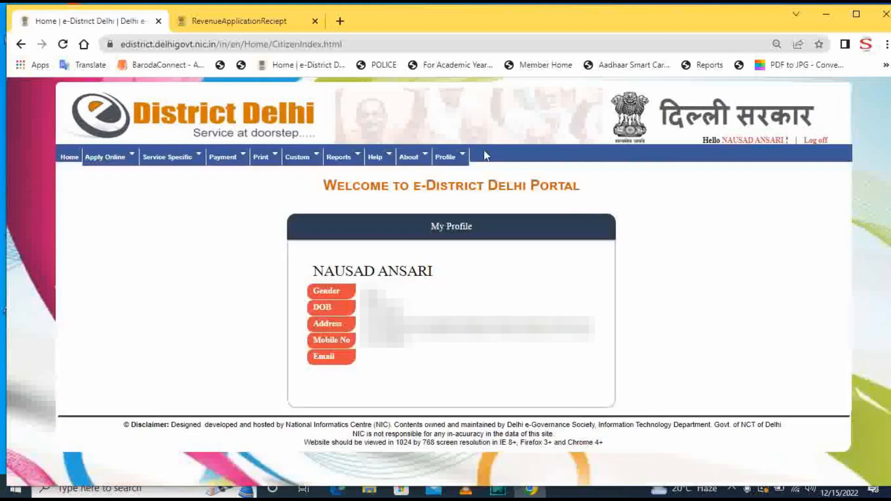
mouse_move(447, 158)
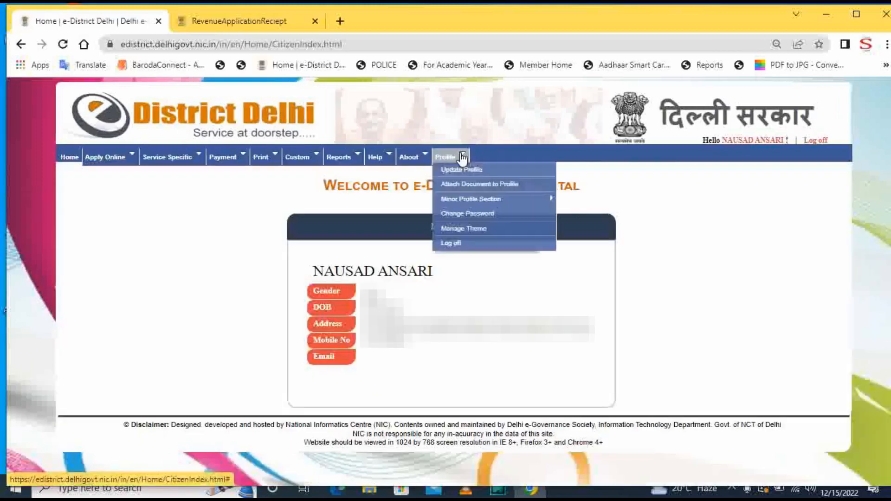
left_click(468, 244)
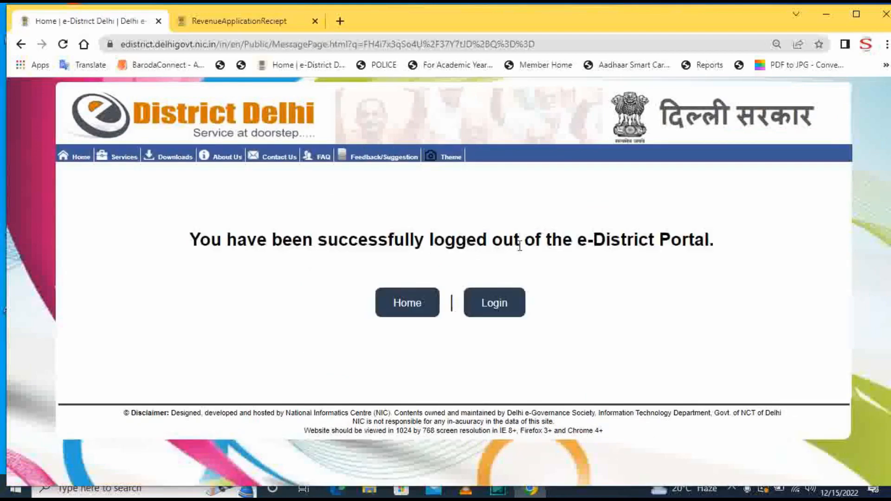